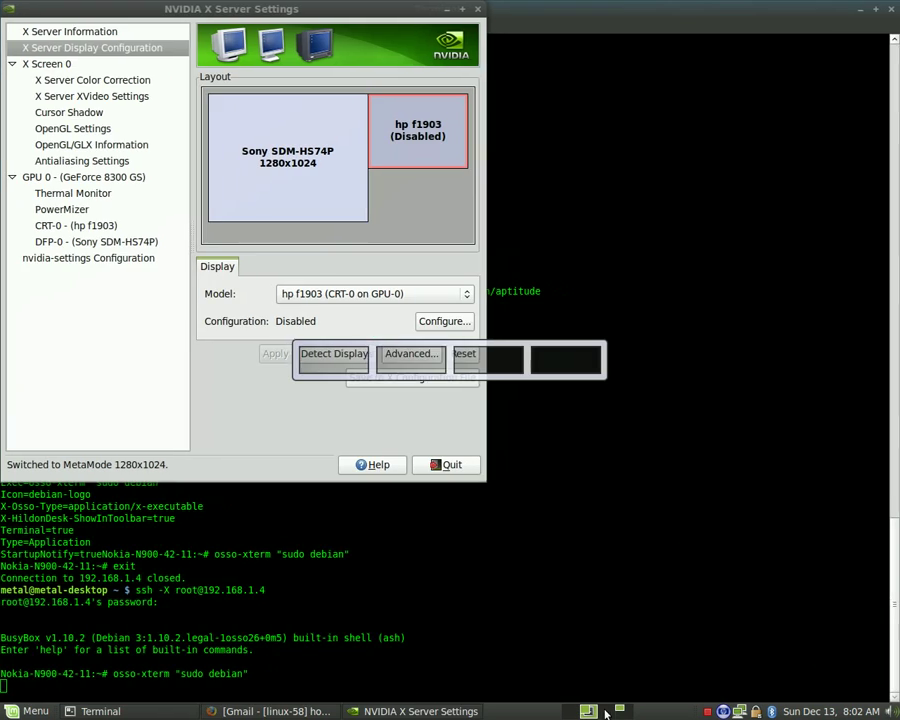
Step: Switch back and forth between the four workspaces to see the sliding desktop wall transition
click(611, 713)
click(623, 713)
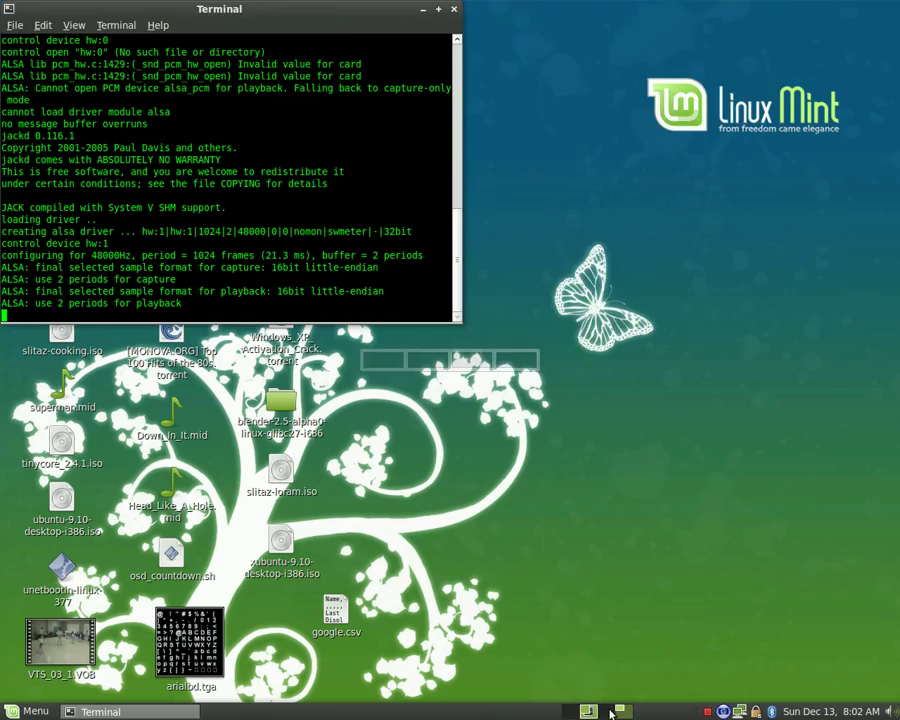
click(611, 713)
click(590, 713)
click(573, 713)
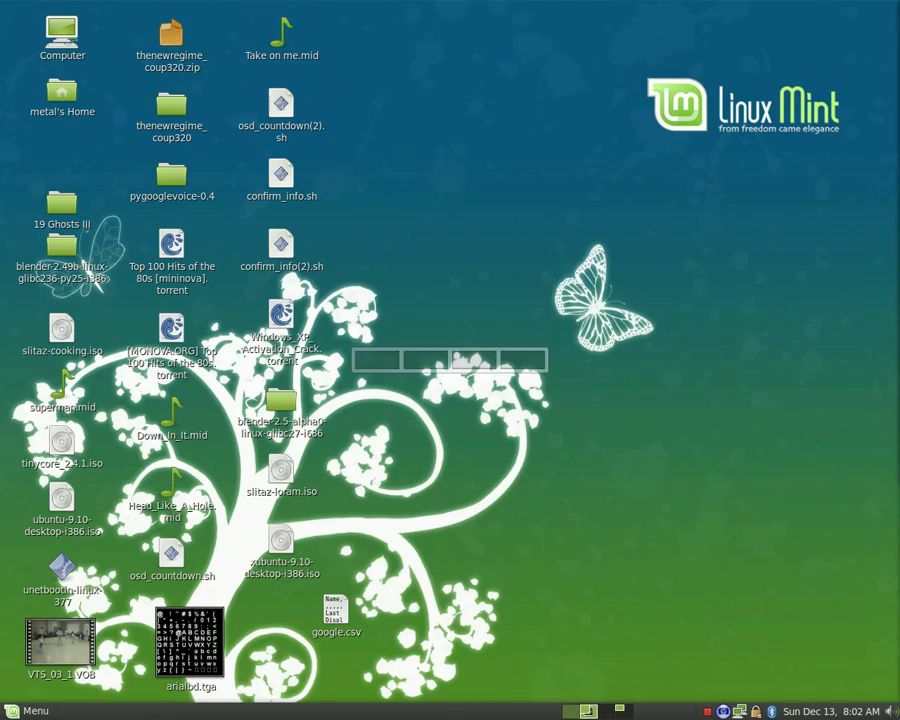
key(ctrl+alt+Right)
key(ctrl+alt+Right)
key(ctrl+alt+Right)
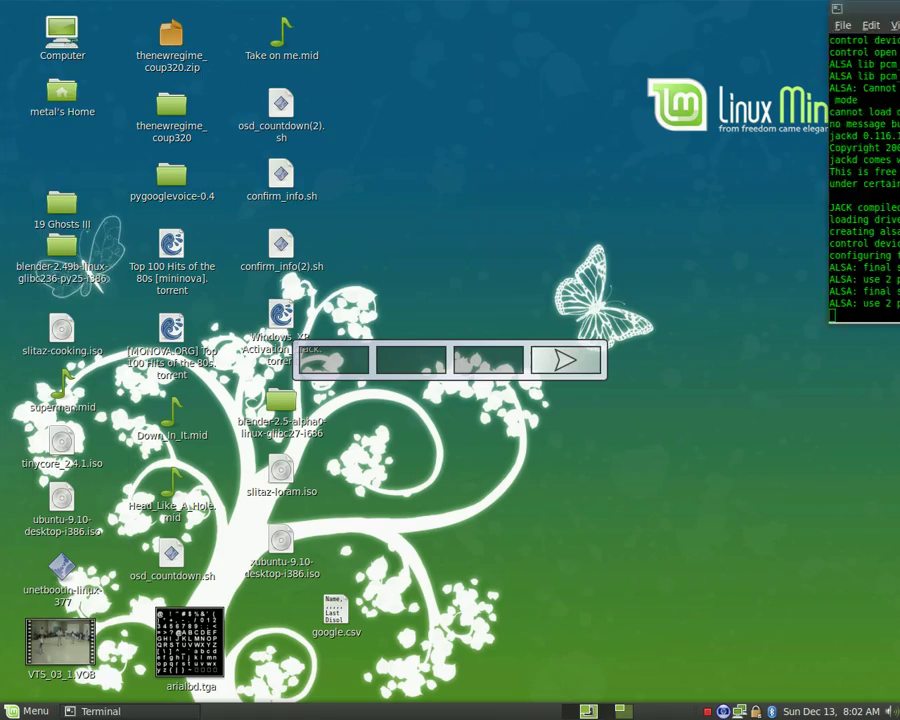
scroll(610, 557, up, 3)
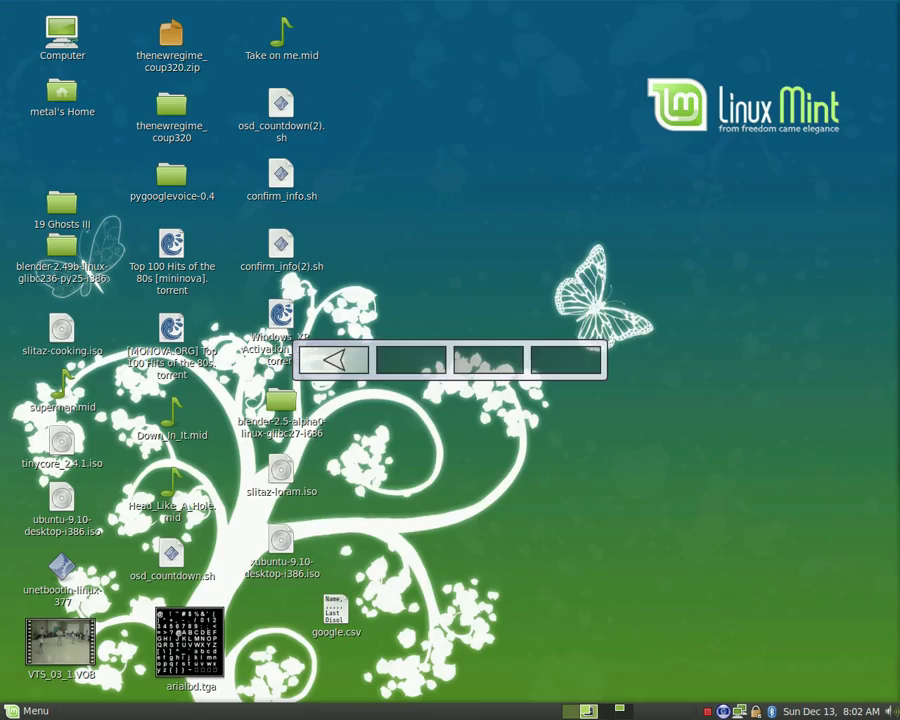
scroll(610, 557, down, 1)
scroll(610, 557, down, 2)
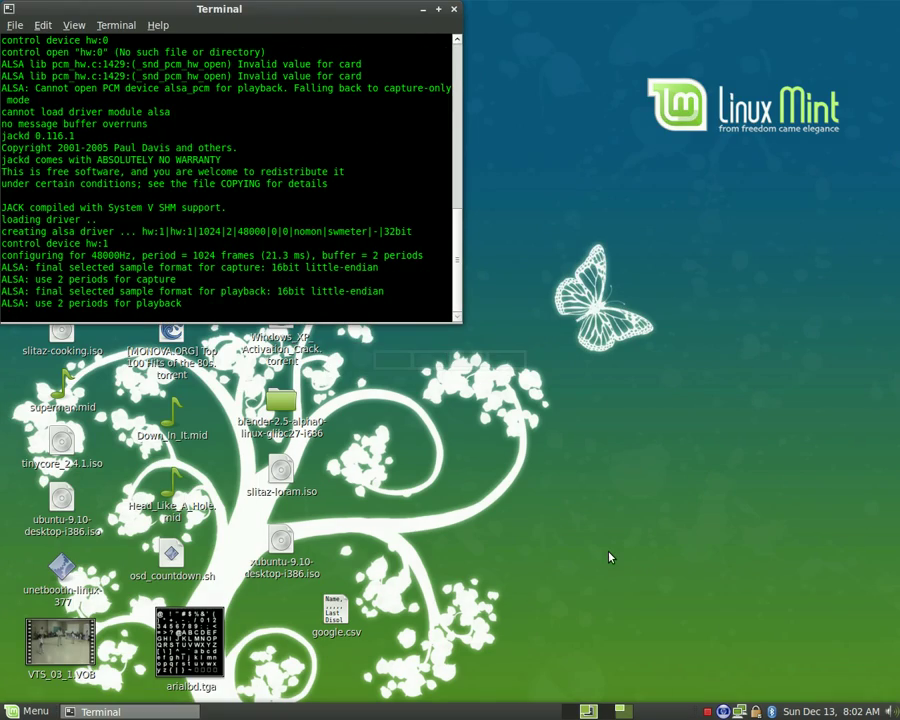
scroll(610, 557, up, 1)
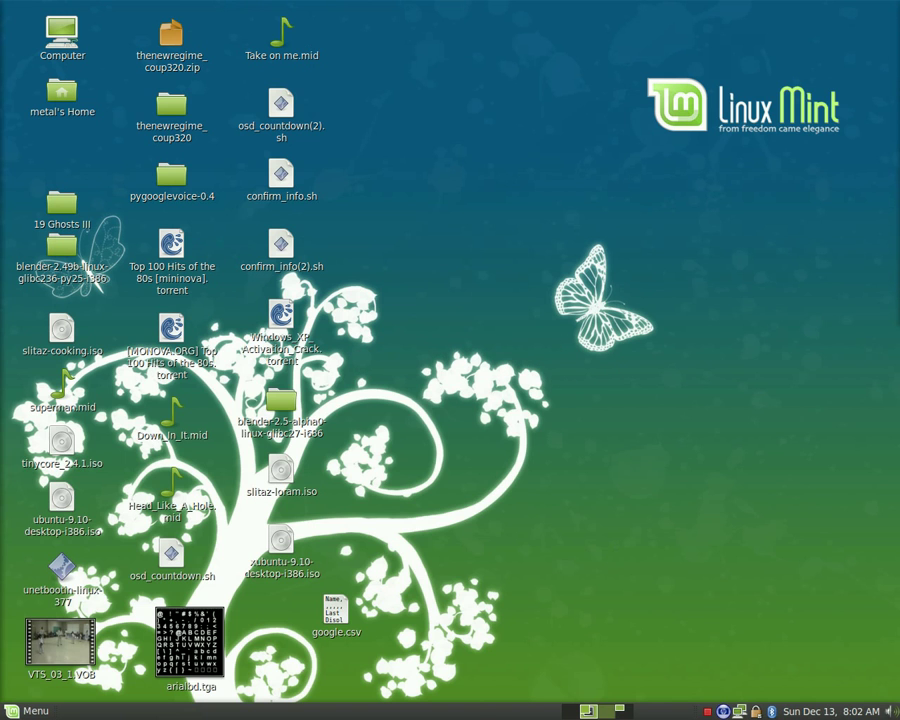
Step: Filter the applications for "comp", launch CompizConfig Settings Manager and bring its Desktop plugins into view
key(super)
text(reco)
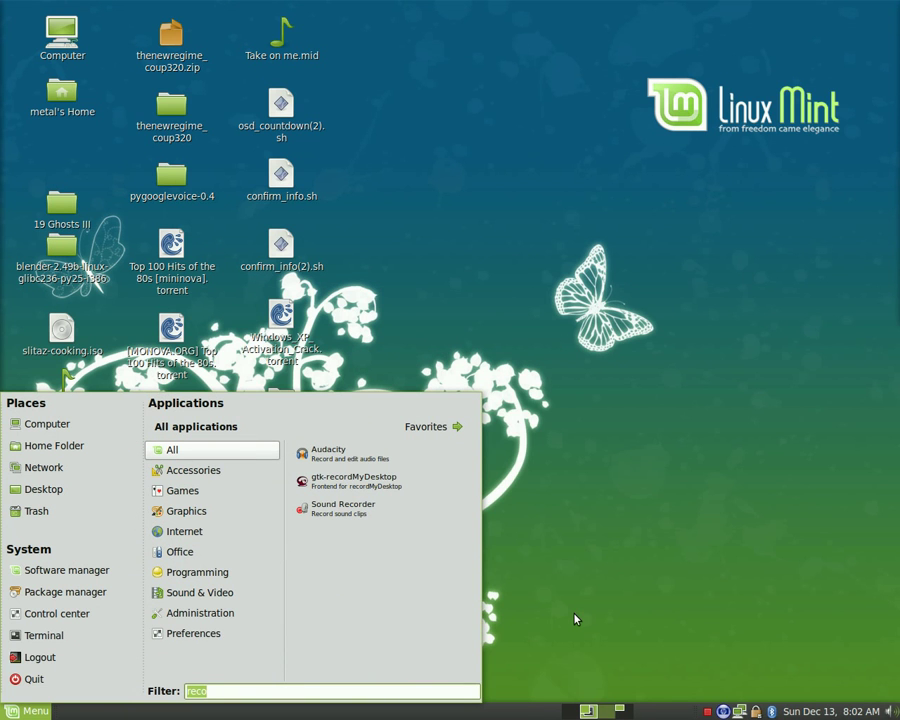
text(comp)
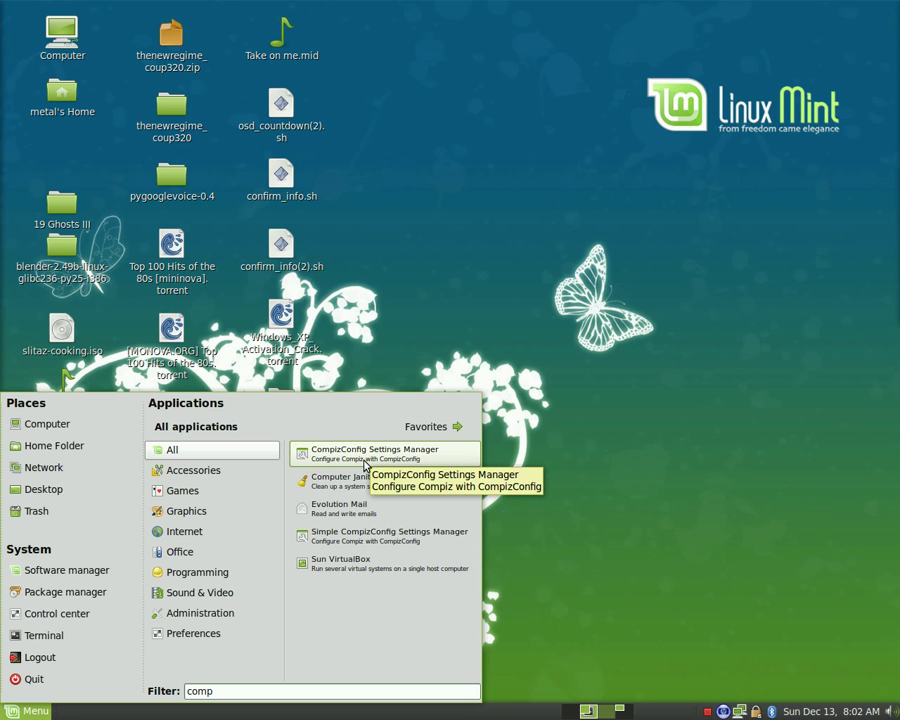
click(366, 462)
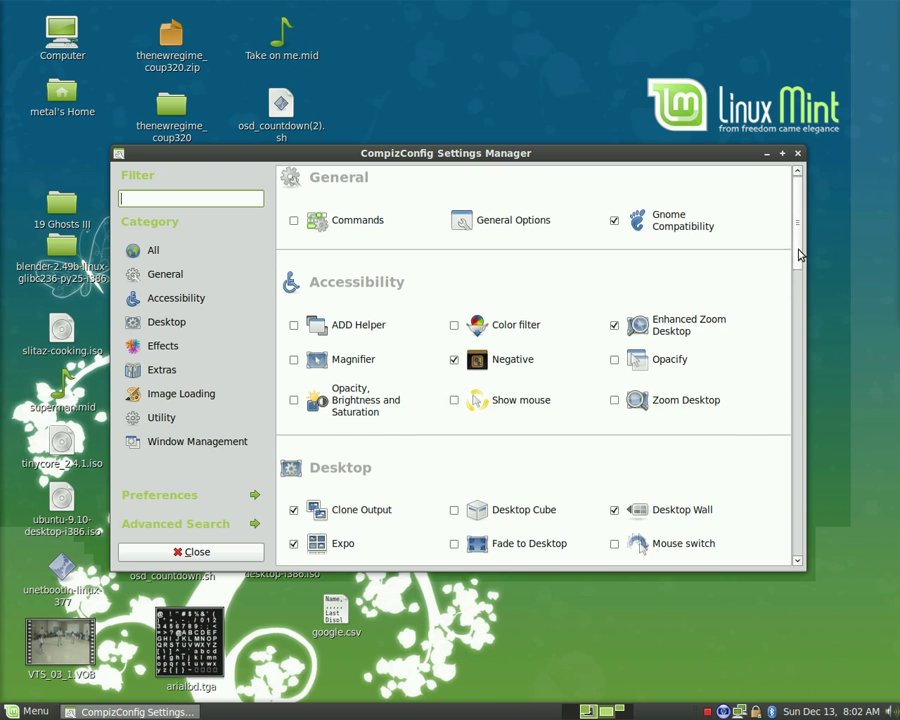
drag(800, 253, 800, 292)
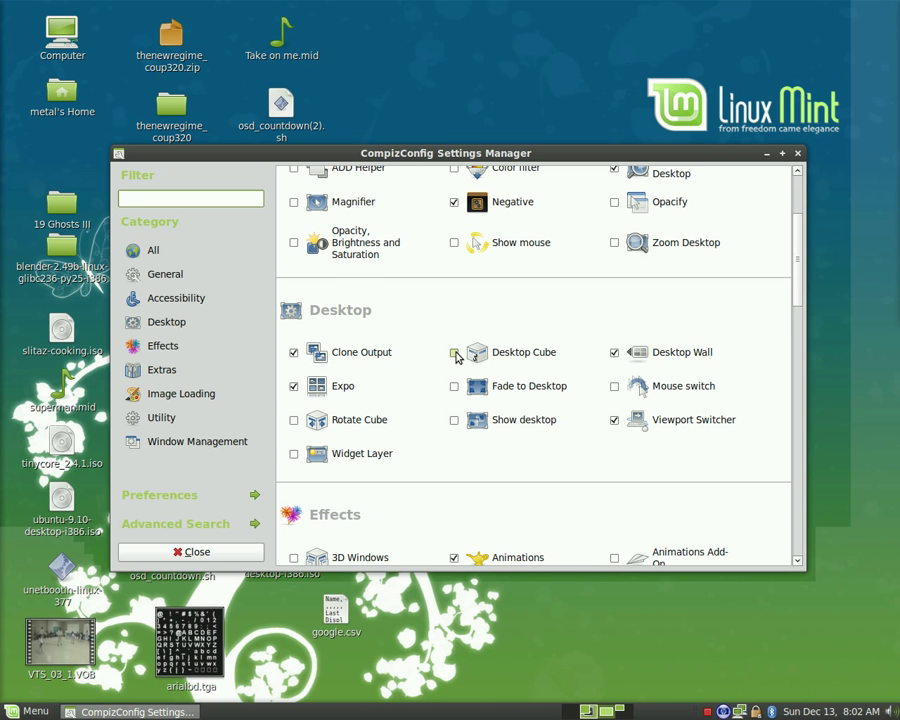
key(Tab)
key(Tab)
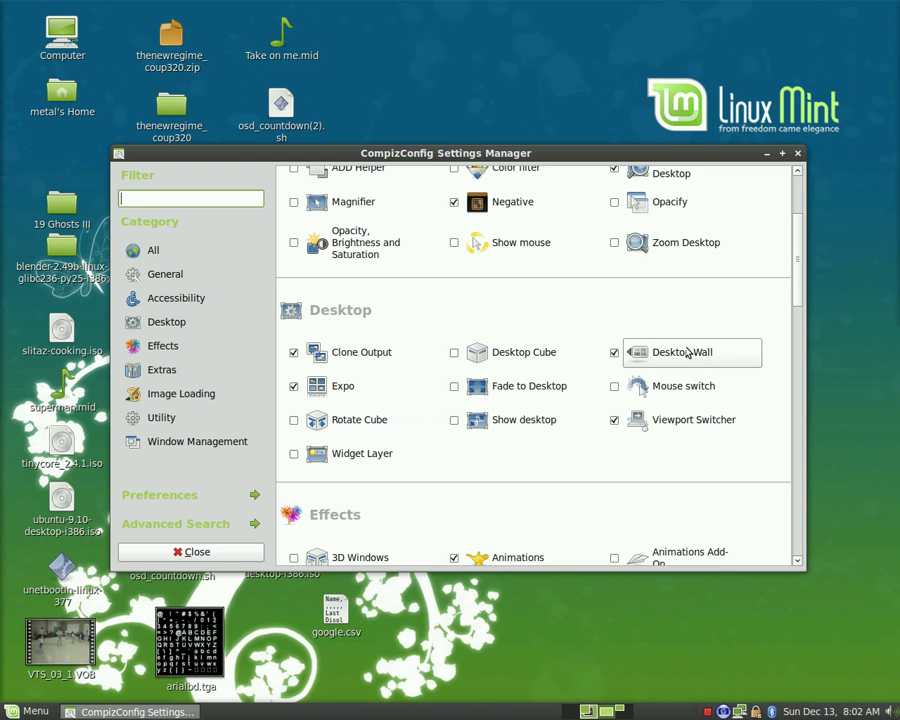
Step: Move to the neighbouring workspaces to see the Desktop Wall effect and return to CompizConfig Settings Manager
key(ctrl+alt+Right)
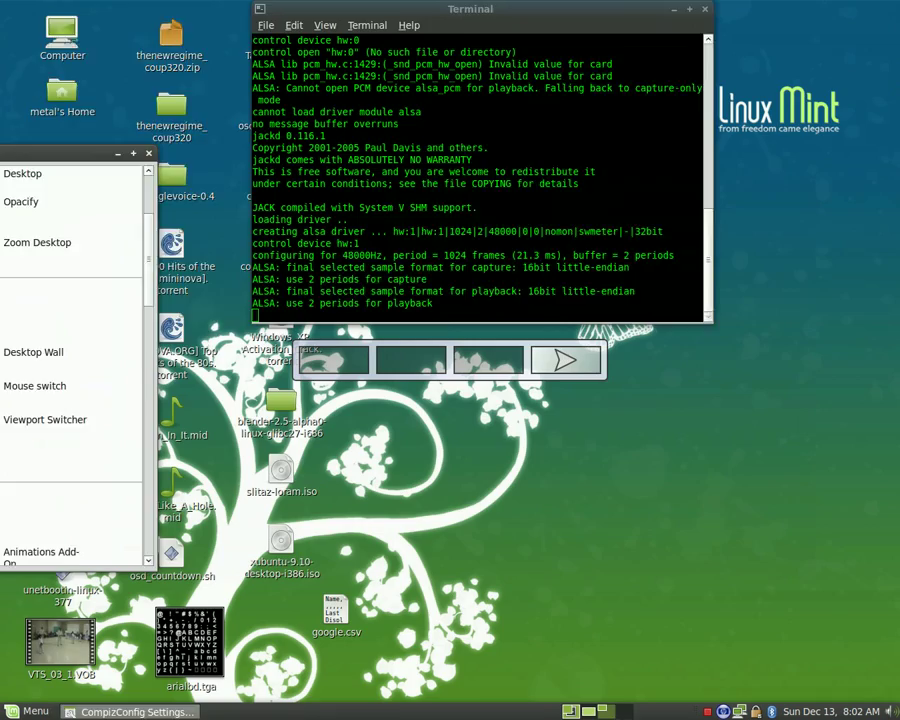
key(ctrl+alt+Left)
key(ctrl+alt+Left)
key(ctrl+alt+Left)
key(ctrl+alt+Right)
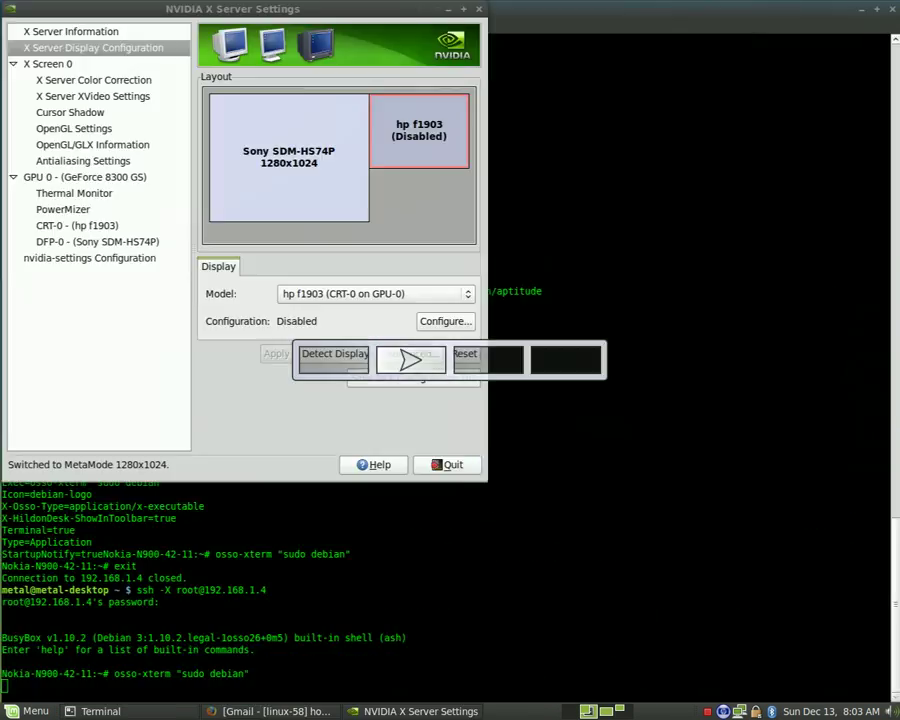
key(ctrl+alt+Right)
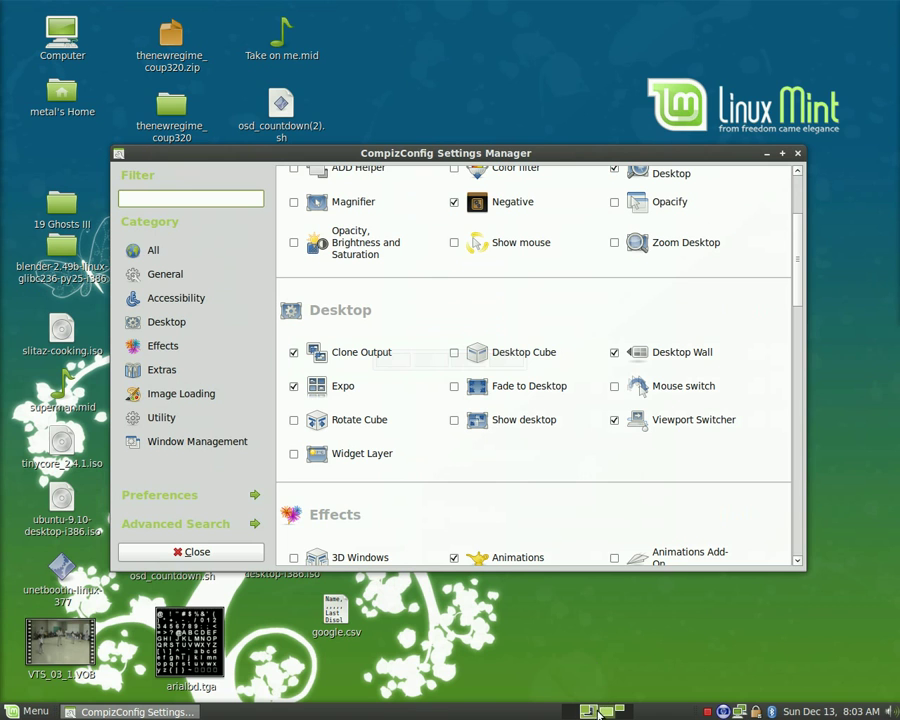
Step: Open the workspace switcher preferences, try adding workspace rows, and set the rows back to 1
right_click(594, 712)
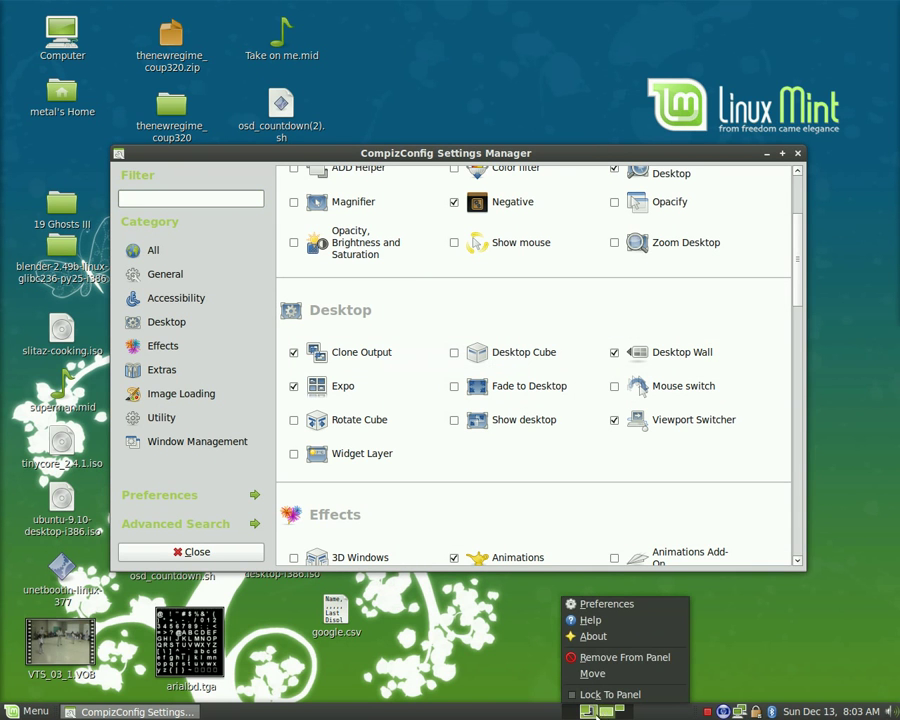
click(603, 606)
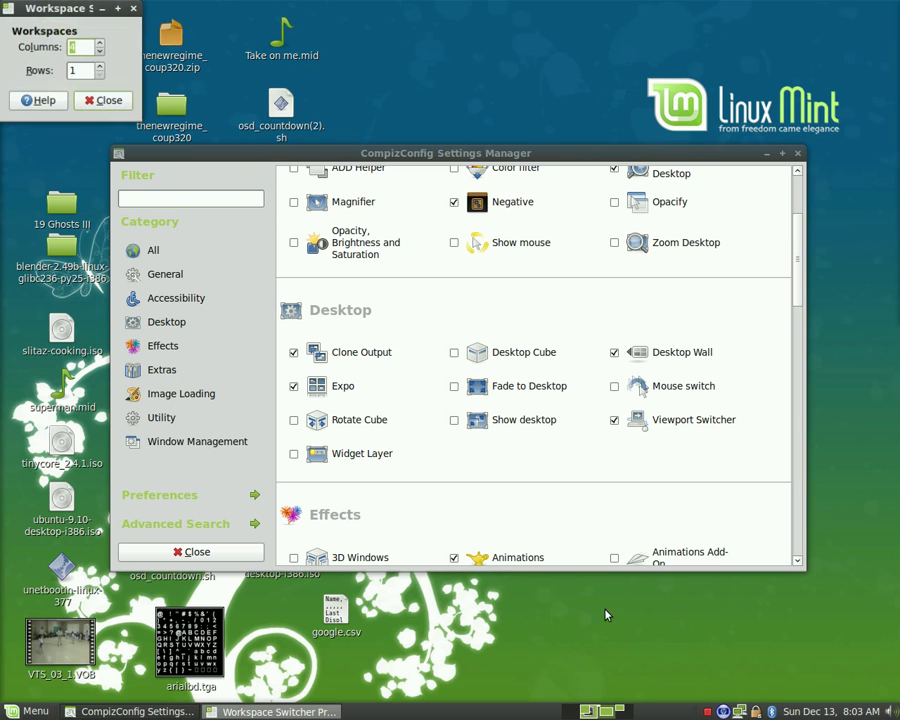
click(99, 66)
click(99, 66)
click(99, 75)
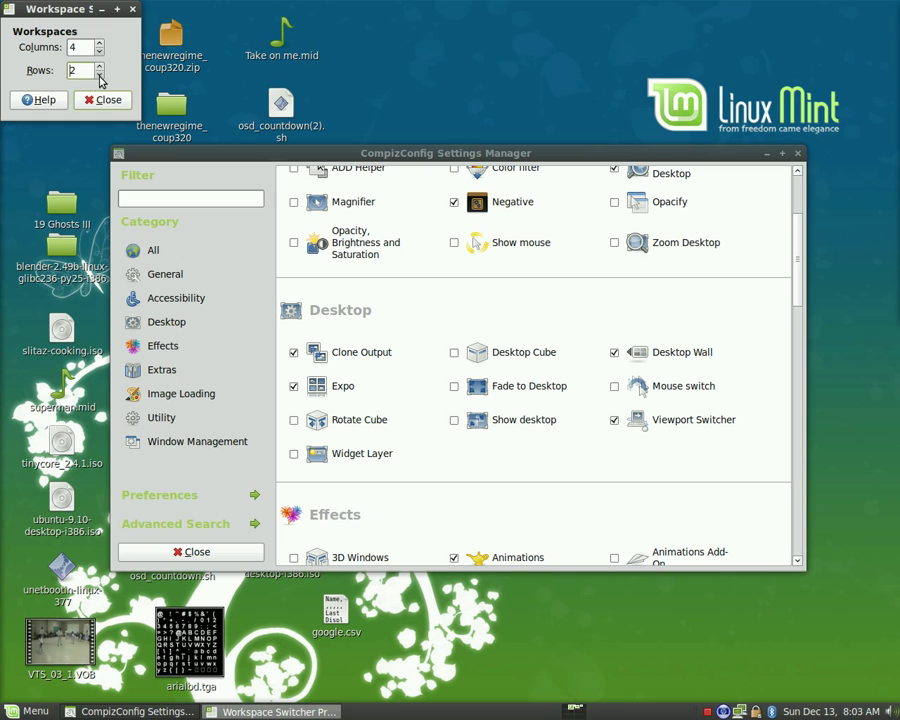
click(99, 75)
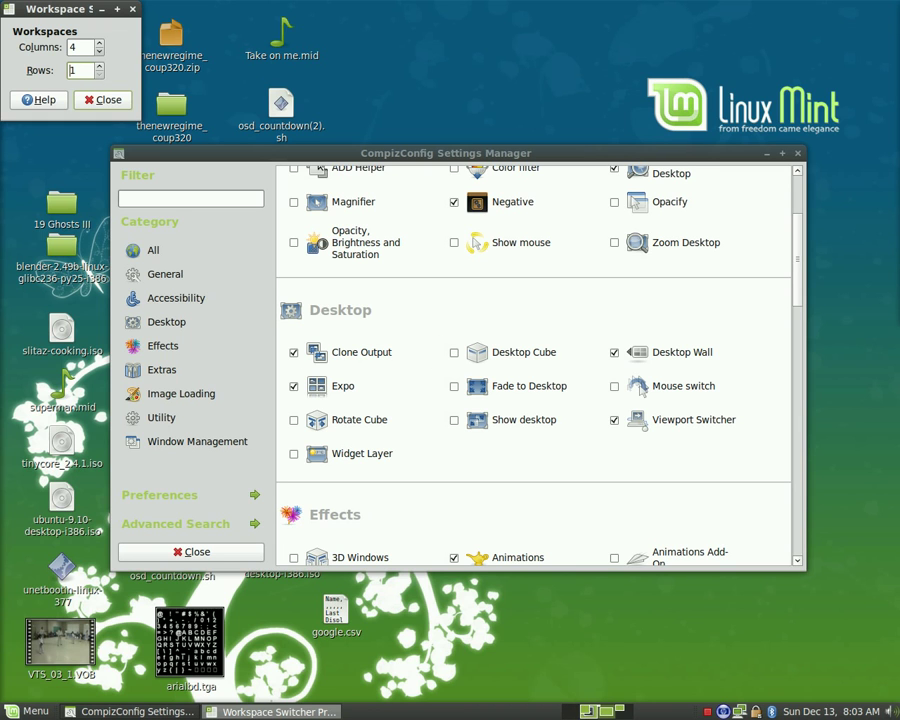
Step: Increase the number of workspace columns to 13
click(98, 43)
click(98, 43)
click(98, 43)
click(98, 43)
click(98, 43)
click(98, 43)
click(98, 43)
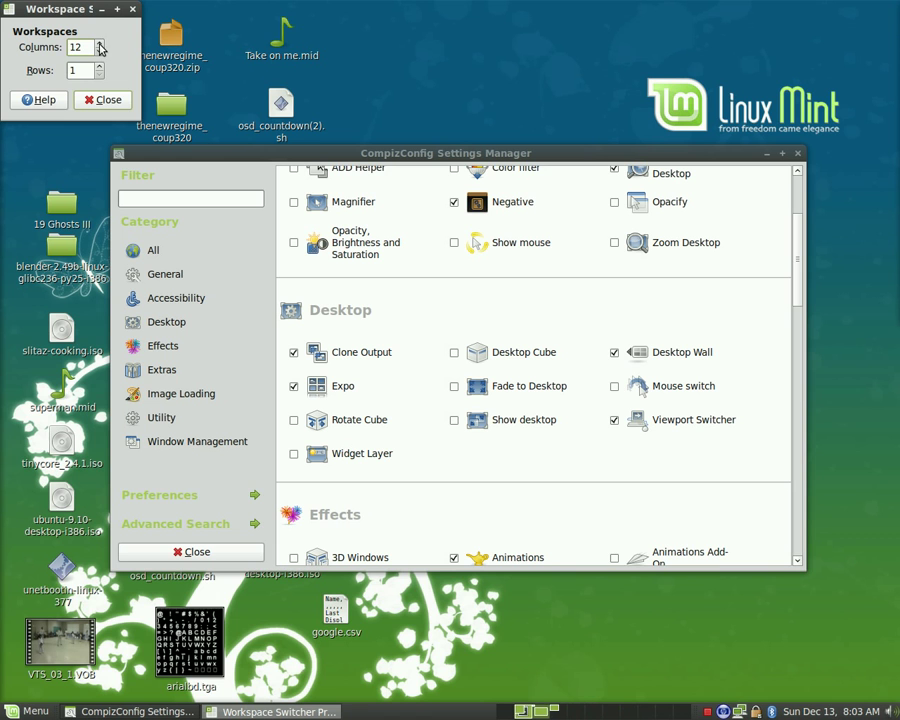
click(98, 43)
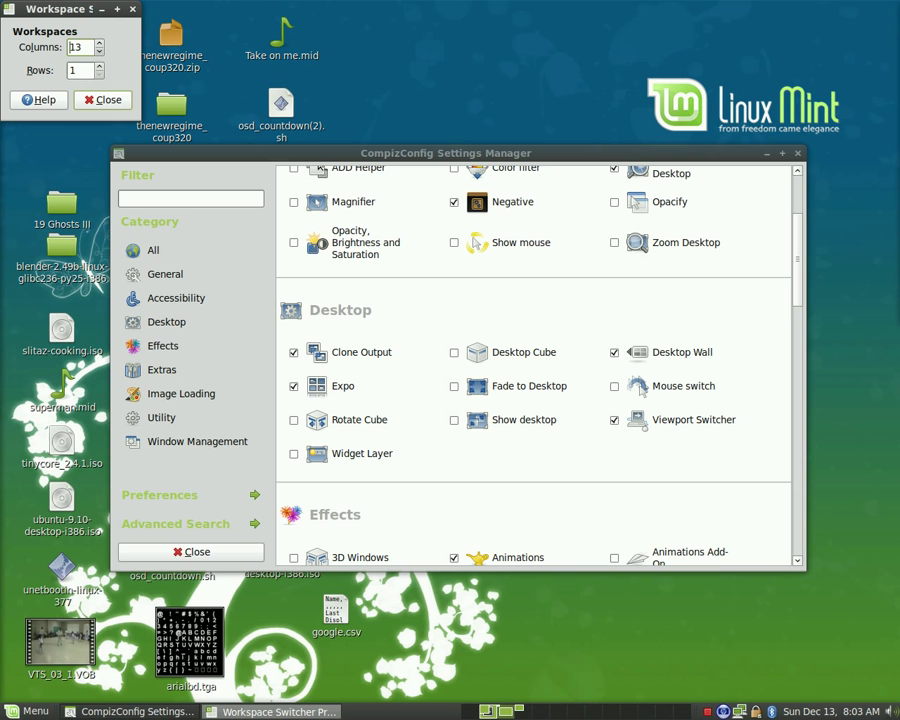
Step: Visit several workspaces along the 13-column row and return to the one with the switcher preferences
click(543, 713)
click(560, 712)
click(579, 711)
click(594, 711)
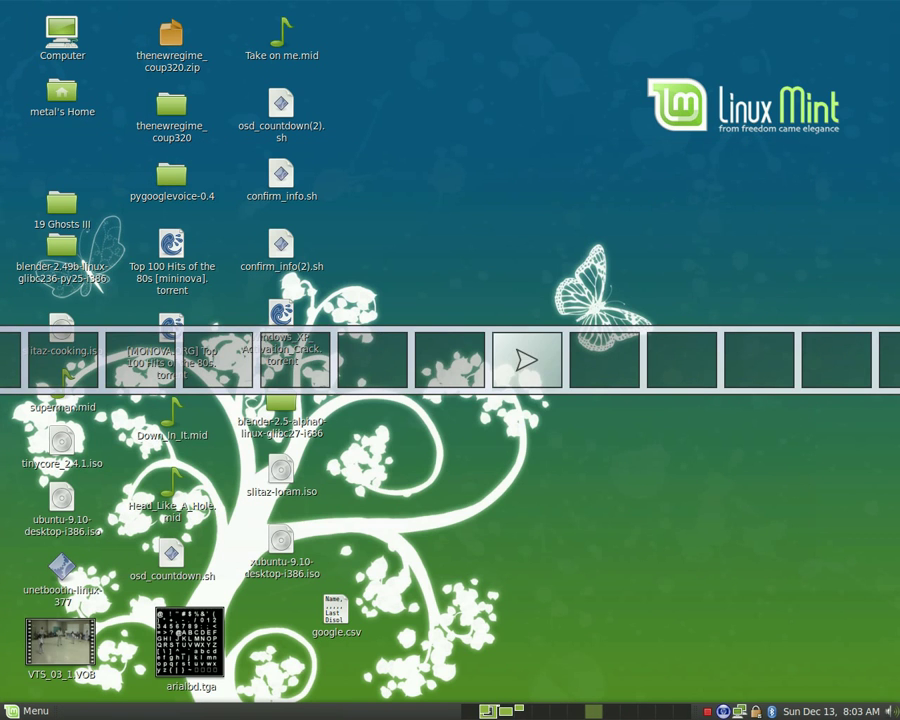
scroll(609, 711, down, 4)
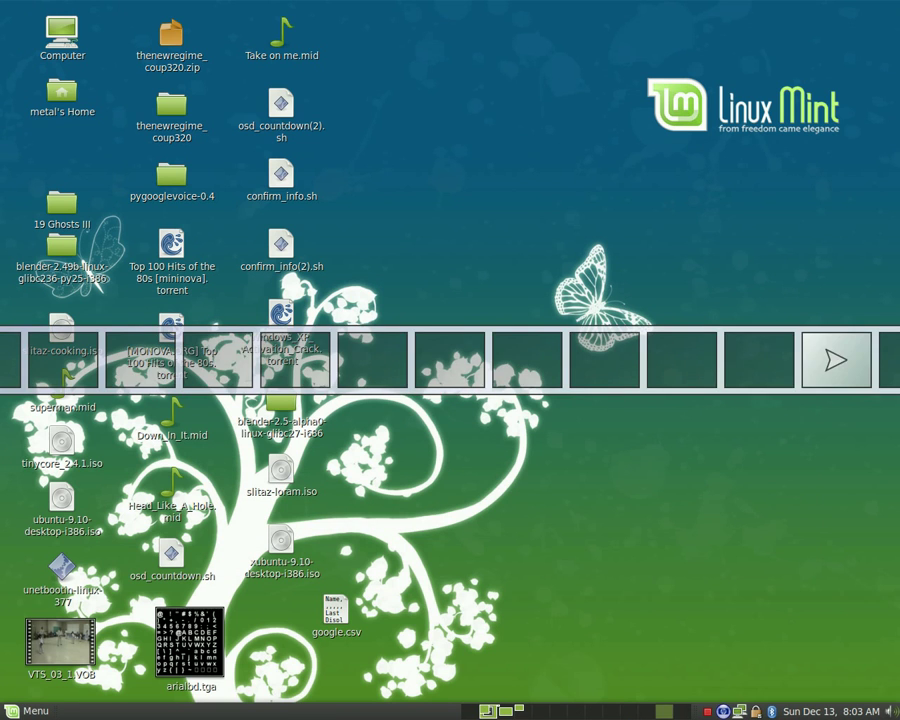
click(678, 711)
click(520, 711)
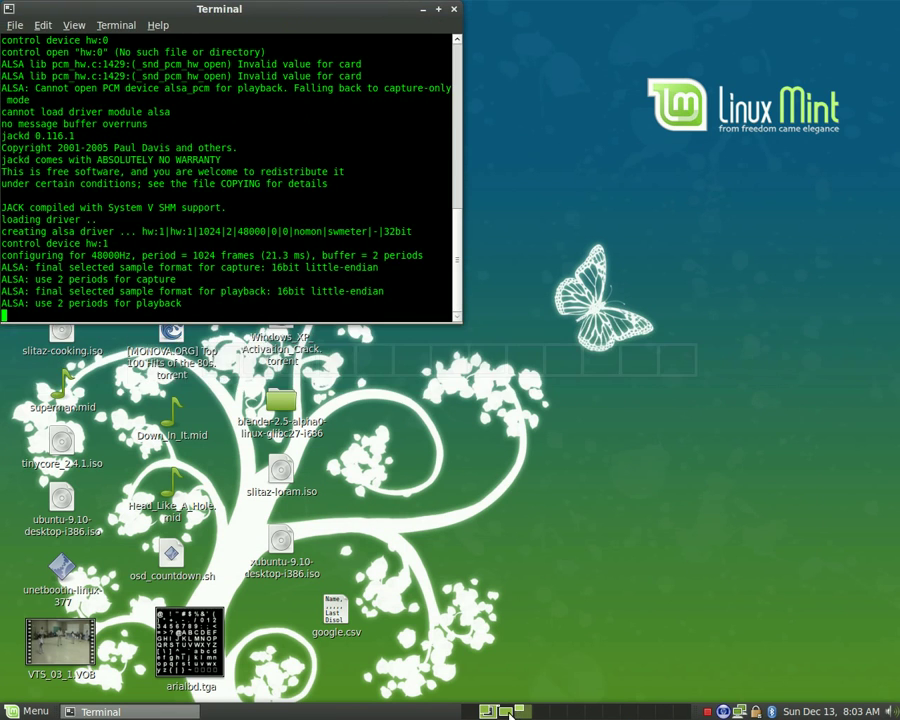
scroll(508, 714, down, 1)
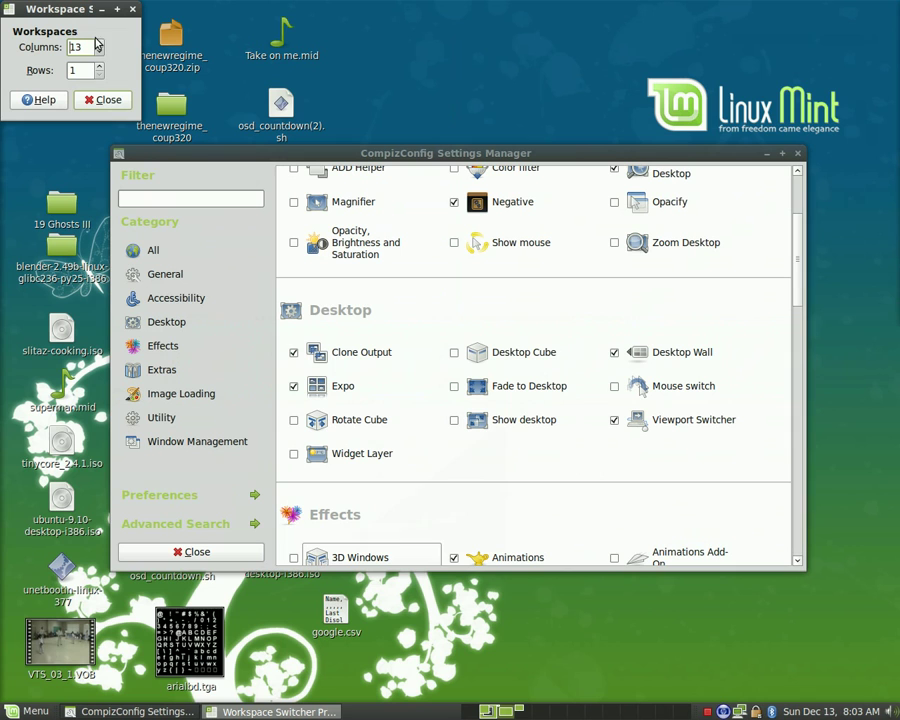
Step: Set the workspaces to 15 columns and 3 rows, visit a lower-row workspace, and return to the preferences
click(99, 43)
click(100, 44)
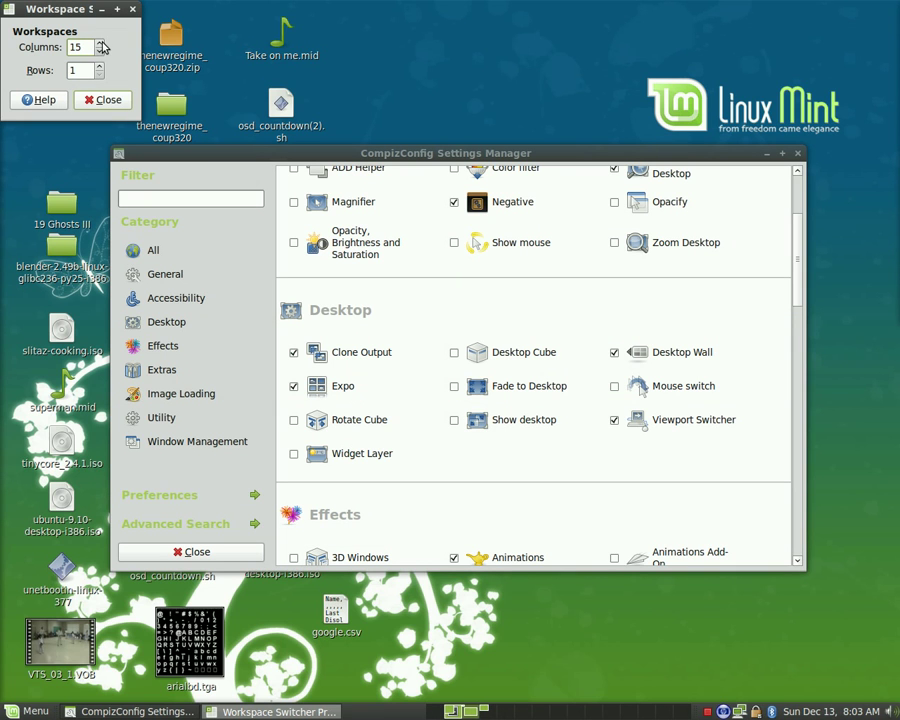
click(76, 47)
click(99, 66)
click(99, 66)
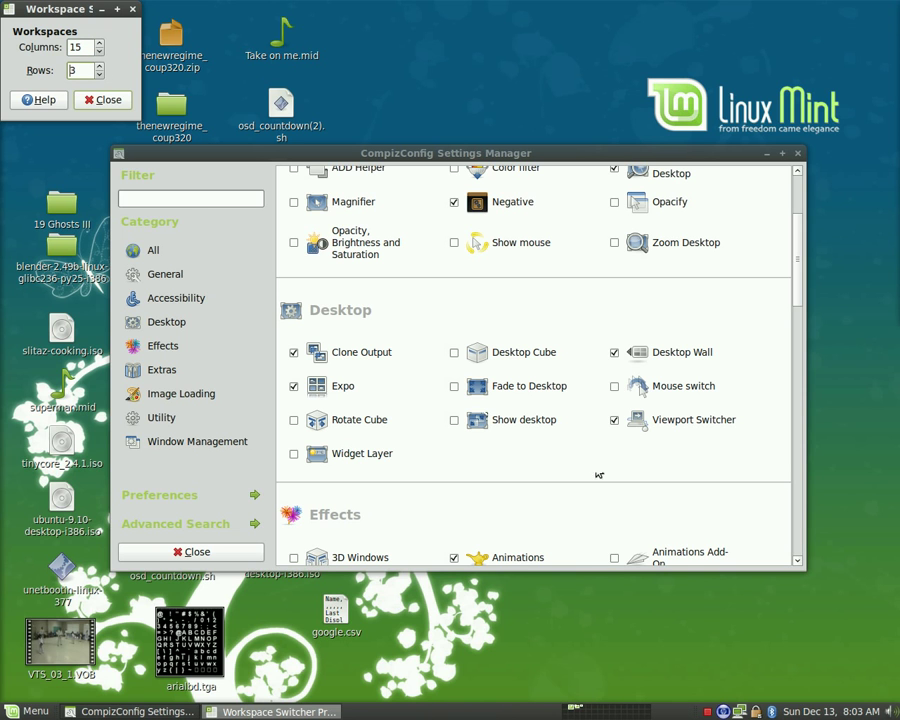
key(ctrl+alt+Down)
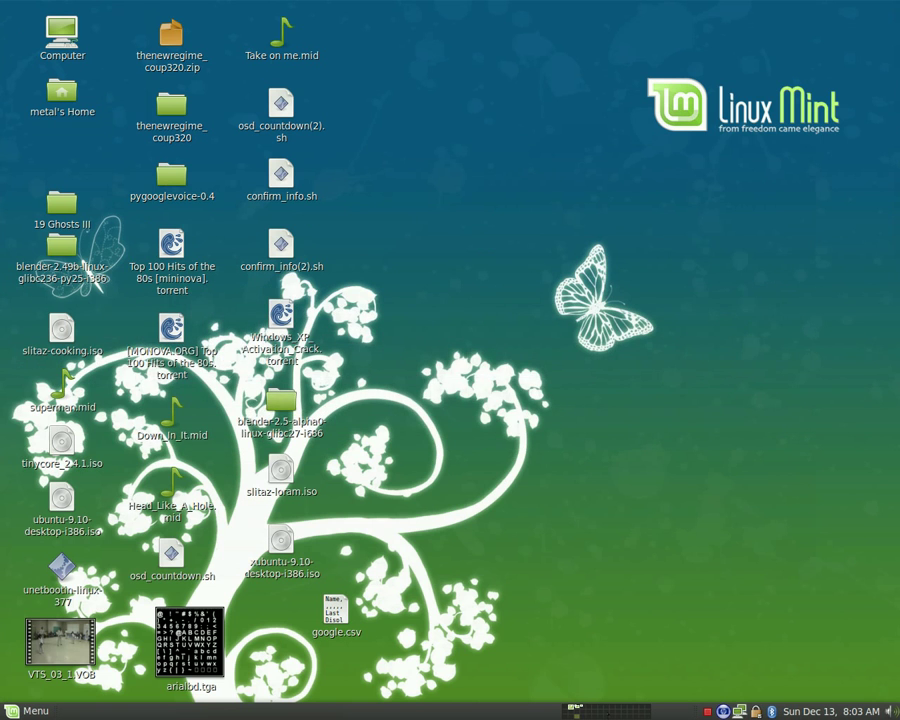
click(574, 706)
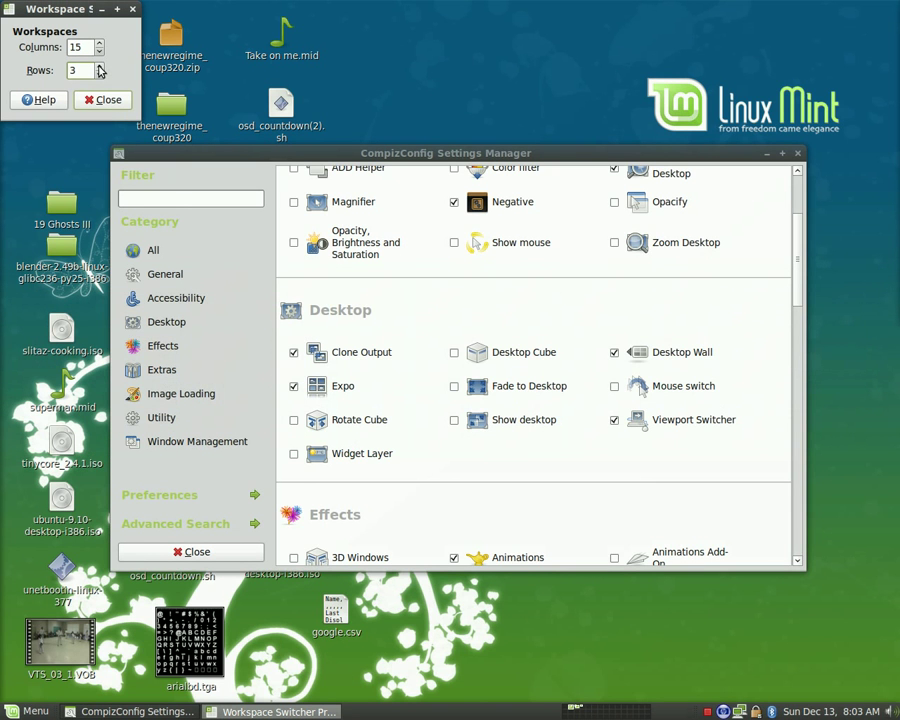
Step: Set the workspace rows to 15 and move horizontally and vertically through the large workspace grid
click(99, 67)
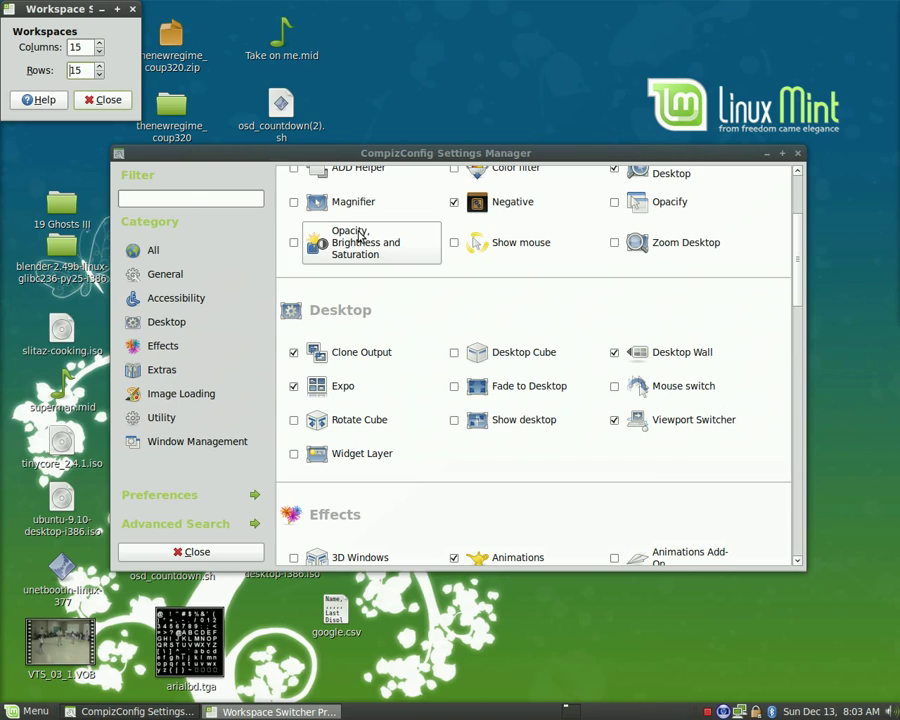
key(ctrl+alt+Right)
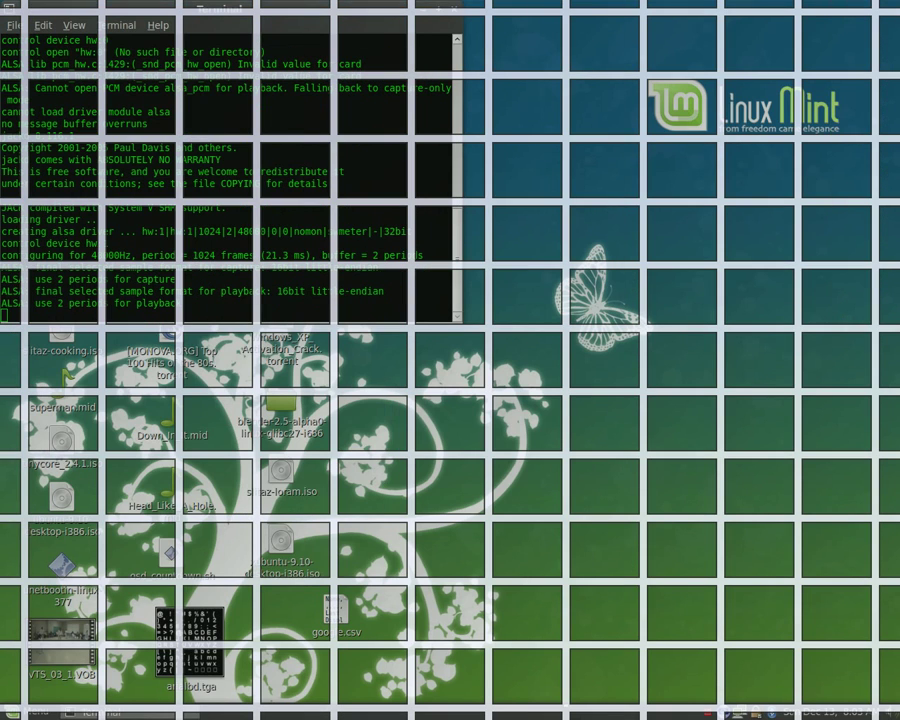
key(ctrl+alt+Right)
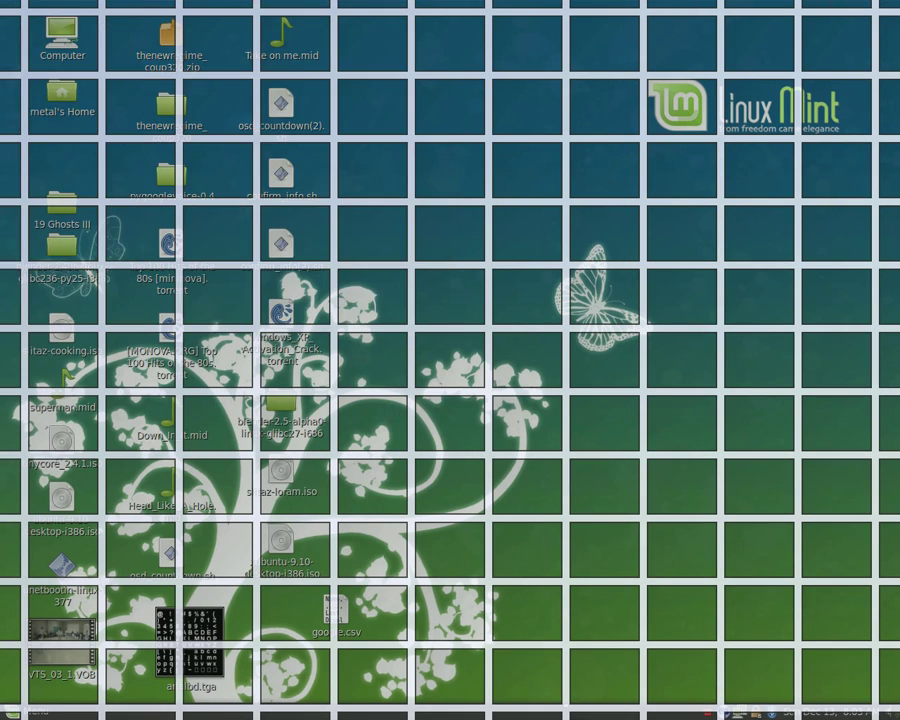
key(ctrl+alt+Left)
key(ctrl+alt+Left)
key(ctrl+alt+Left)
key(ctrl+alt+Down)
key(ctrl+alt+Down)
key(ctrl+alt+Down)
key(ctrl+alt+Down)
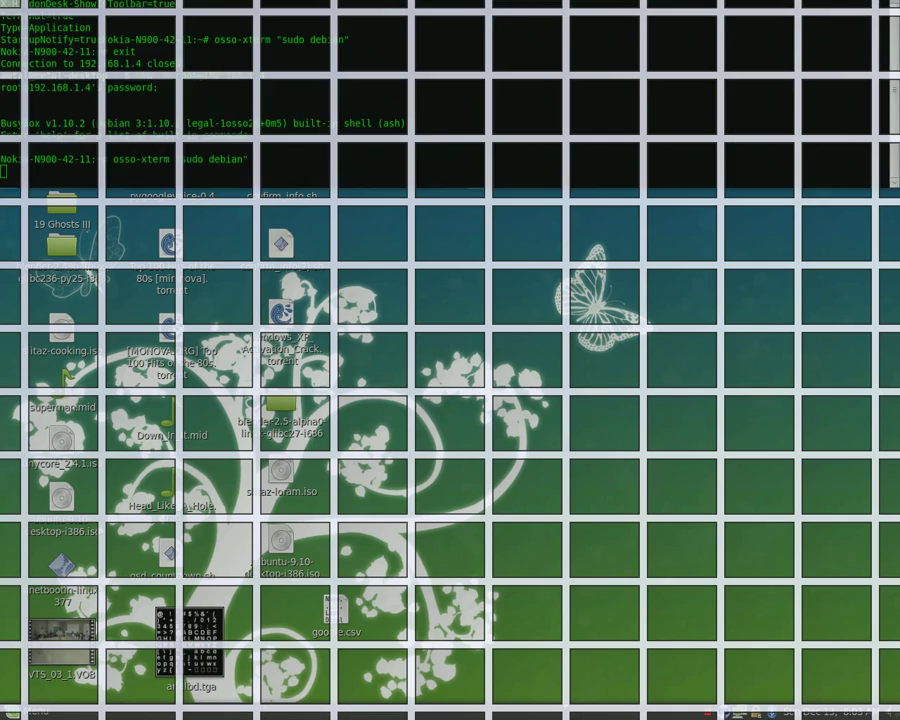
key(ctrl+alt+Right)
key(ctrl+alt+Right)
key(ctrl+alt+Down)
key(ctrl+alt+Right)
key(ctrl+alt+Down)
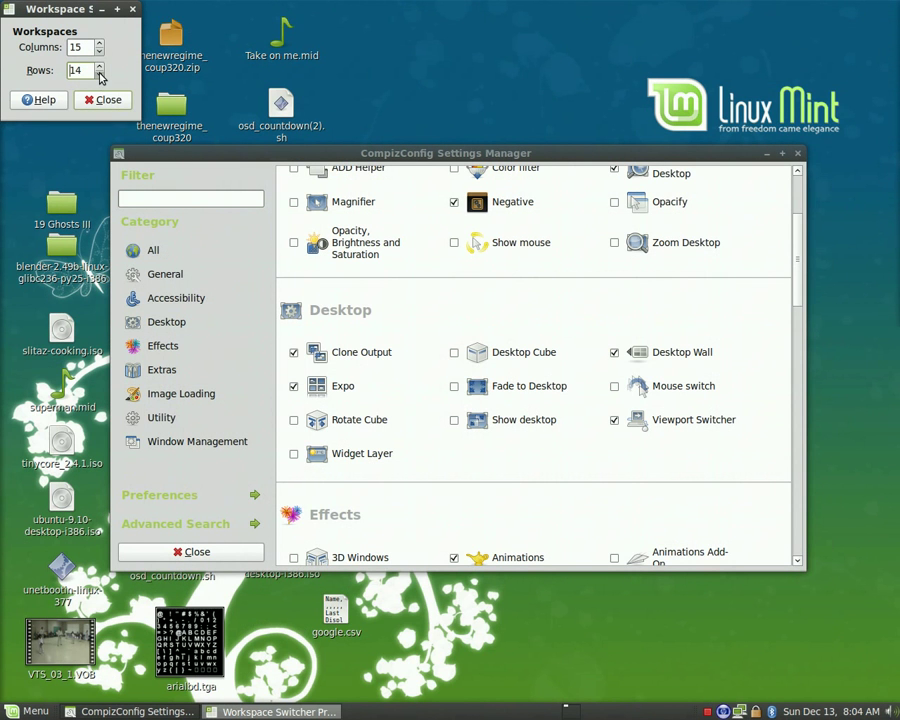
Step: Set the workspaces to 4 columns and 1 row and close the workspace switcher preferences
drag(99, 74, 98, 52)
click(98, 51)
click(98, 42)
click(98, 42)
click(98, 42)
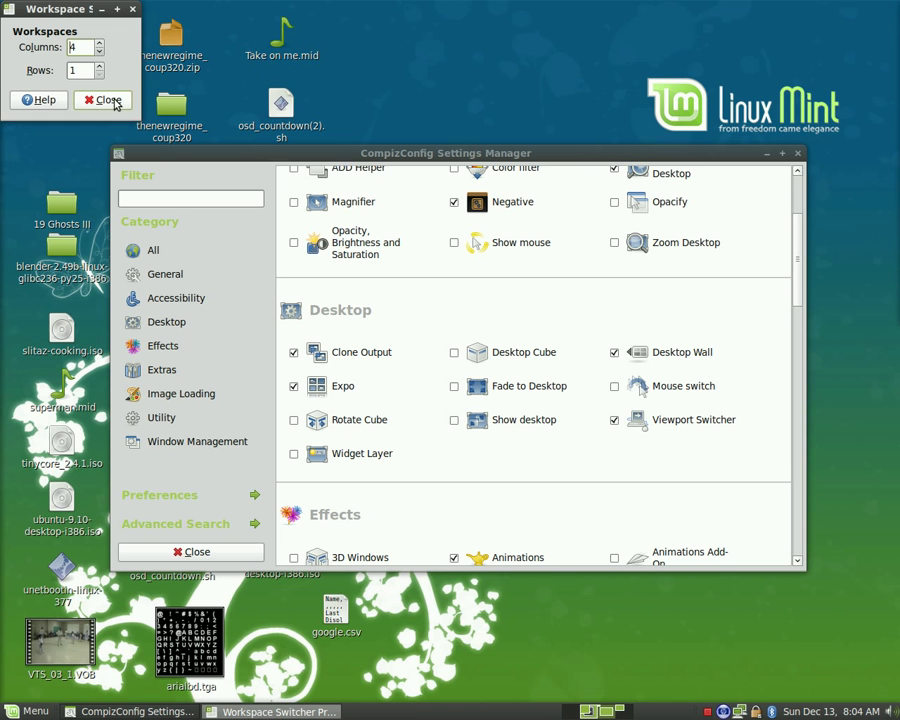
click(115, 104)
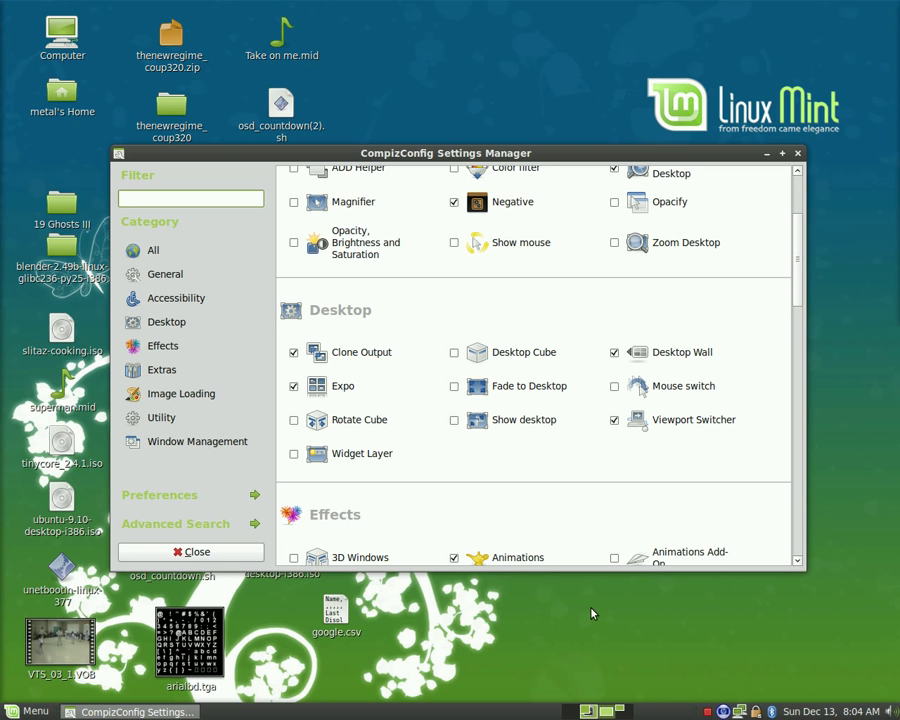
Step: Disable the Desktop Wall plugin and enable Desktop Cube together with Rotate Cube
click(615, 352)
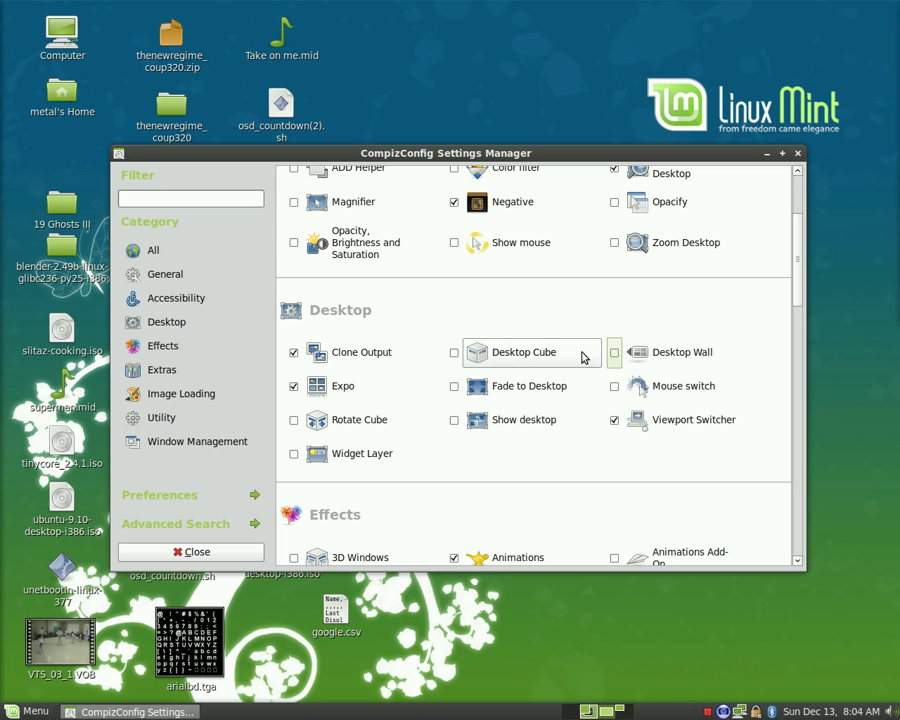
click(454, 352)
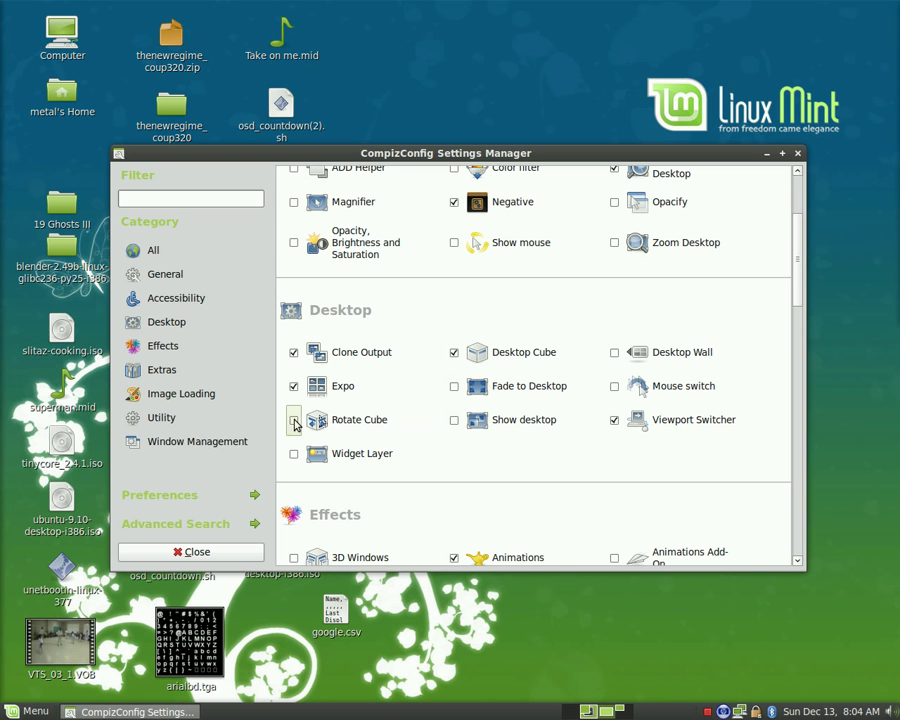
Step: Set the workspace switcher to 15 columns and rotate the desktop cube to view its sides
right_click(612, 715)
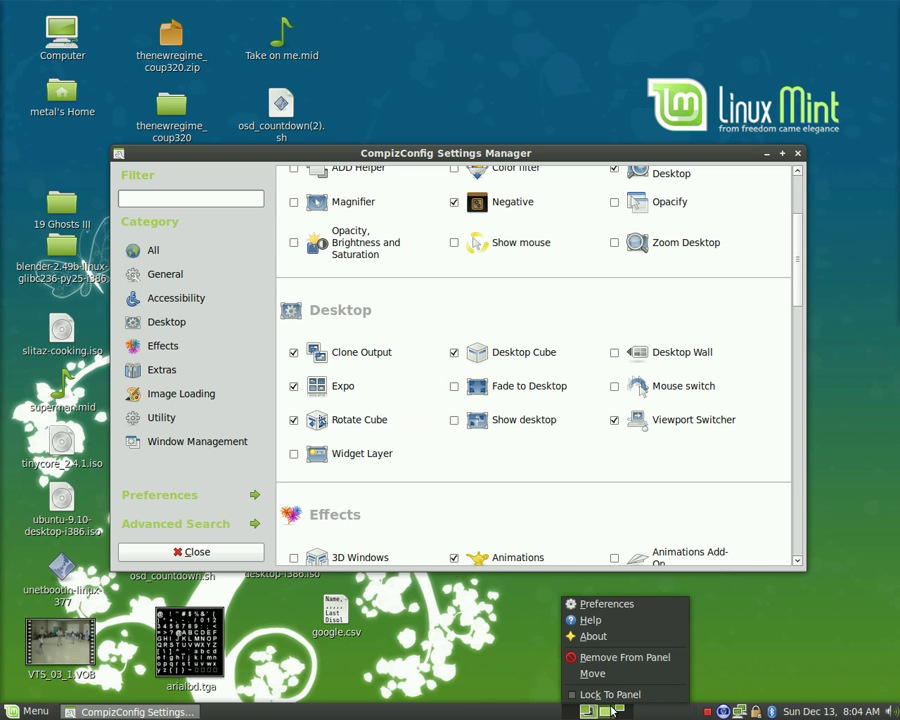
click(612, 600)
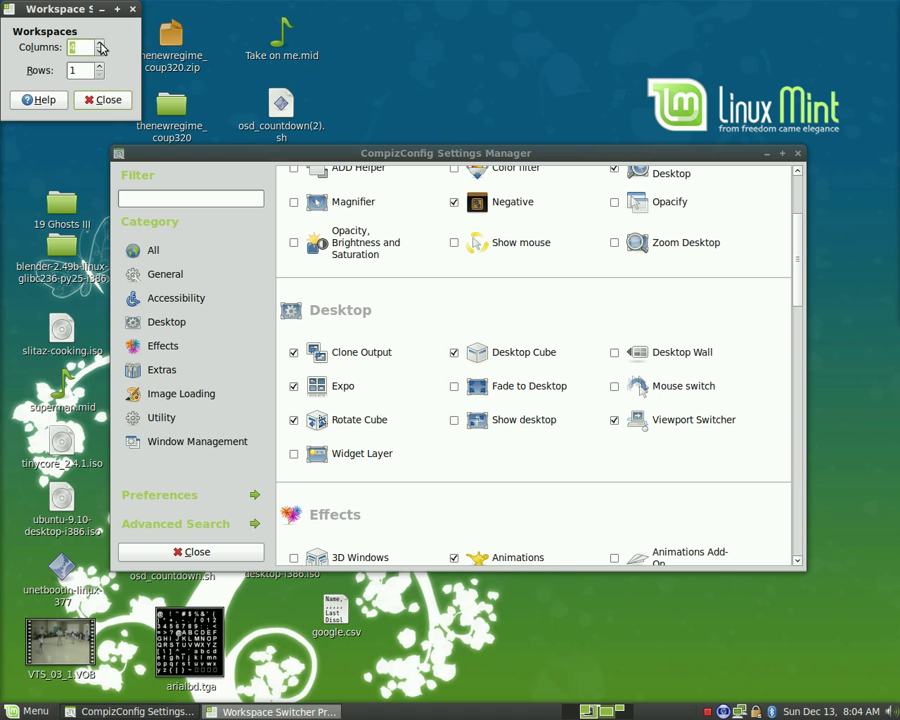
click(99, 44)
click(99, 44)
click(99, 44)
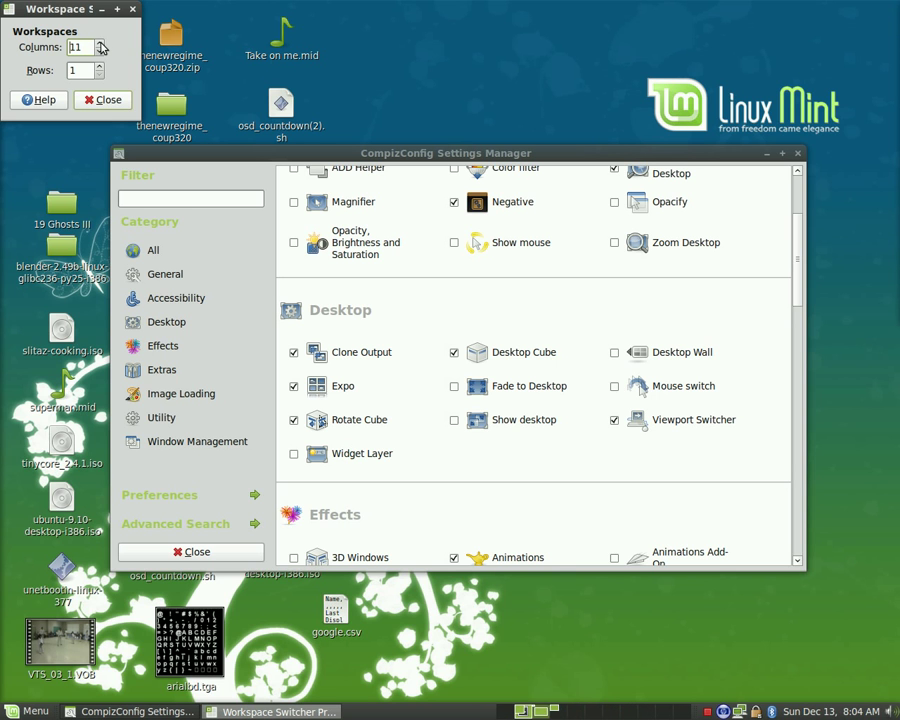
click(99, 44)
click(99, 44)
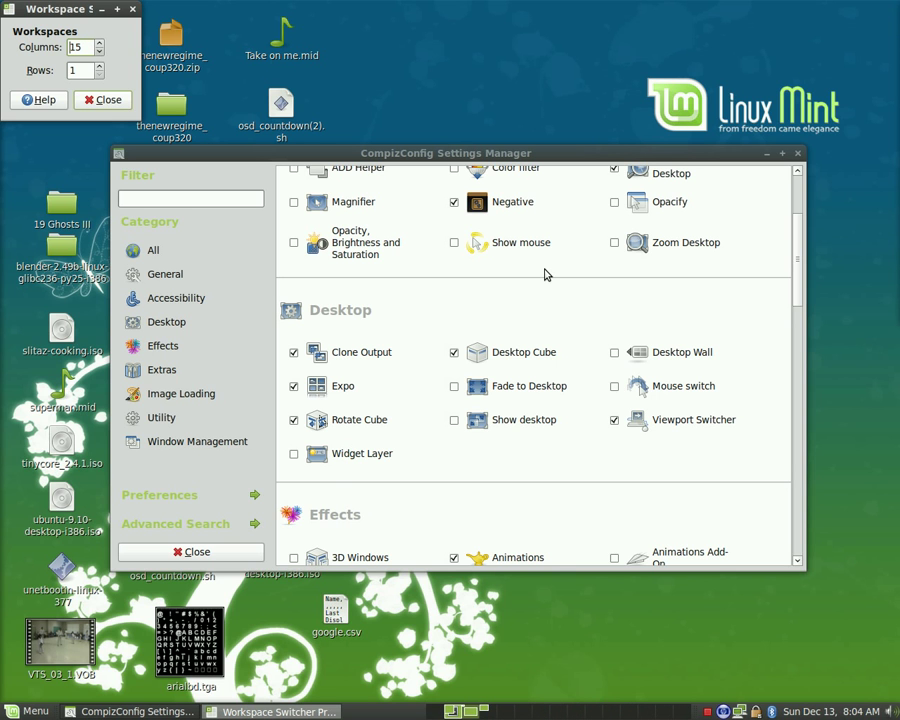
drag(556, 268, 601, 267)
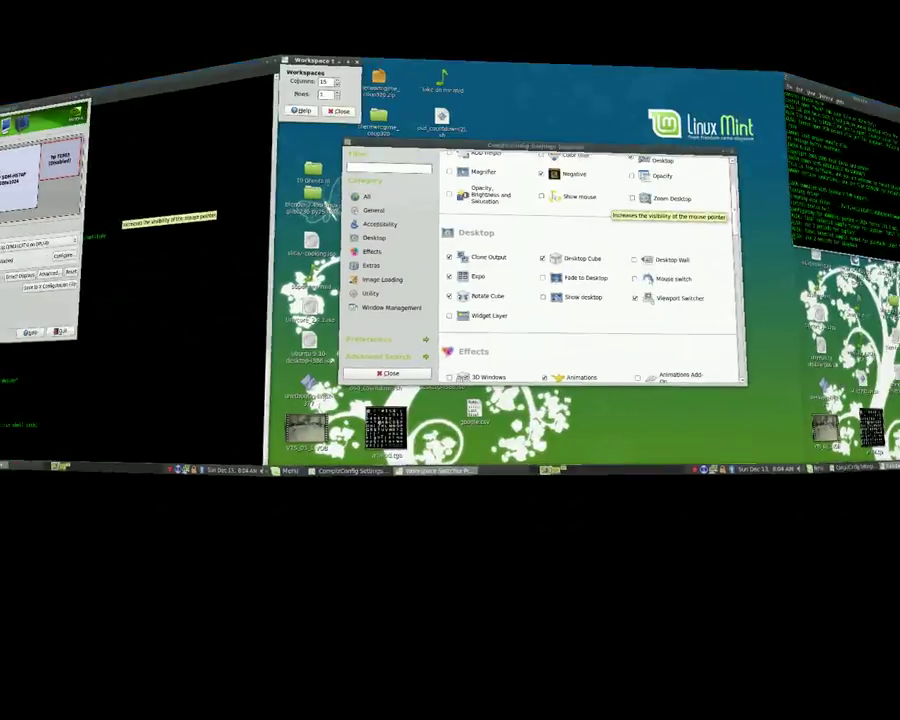
Step: Set the workspace rows to 8 and rotate the desktop cube horizontally
click(101, 67)
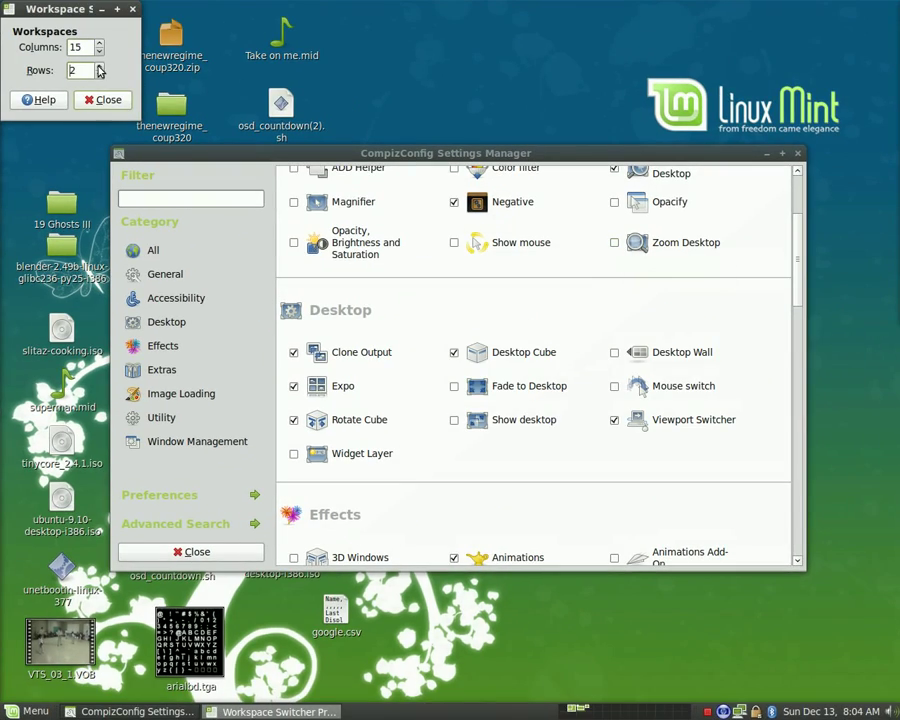
click(101, 67)
click(101, 67)
click(101, 67)
click(100, 67)
click(100, 67)
click(100, 67)
drag(672, 202, 300, 215)
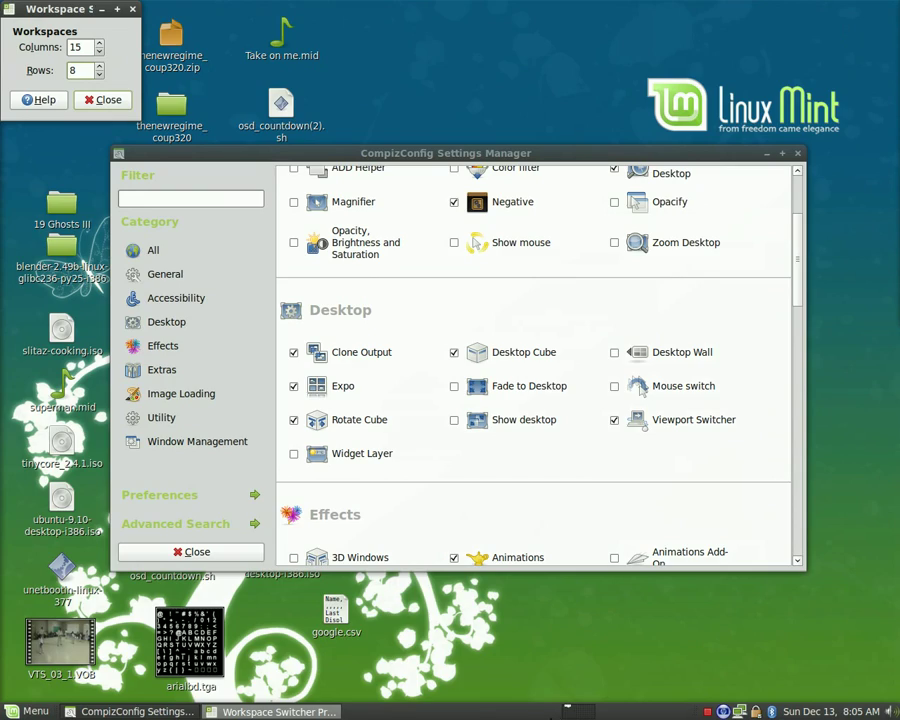
Step: Switch to another workspace, rotate the cube both ways through neighbouring workspaces, and return to the switcher preferences
click(568, 712)
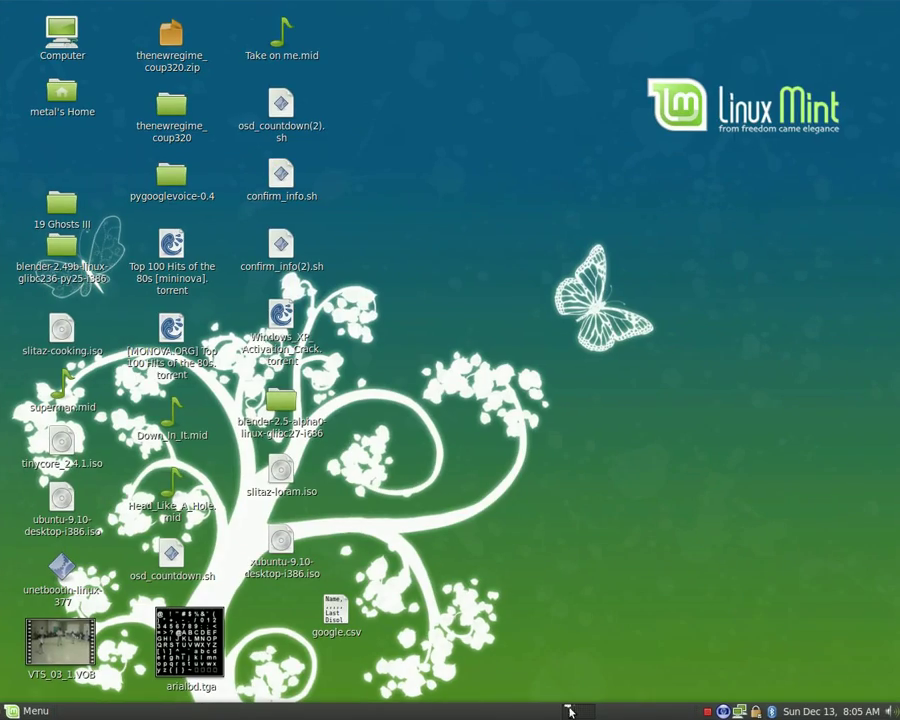
drag(466, 509, 690, 450)
key(ctrl+alt+Right)
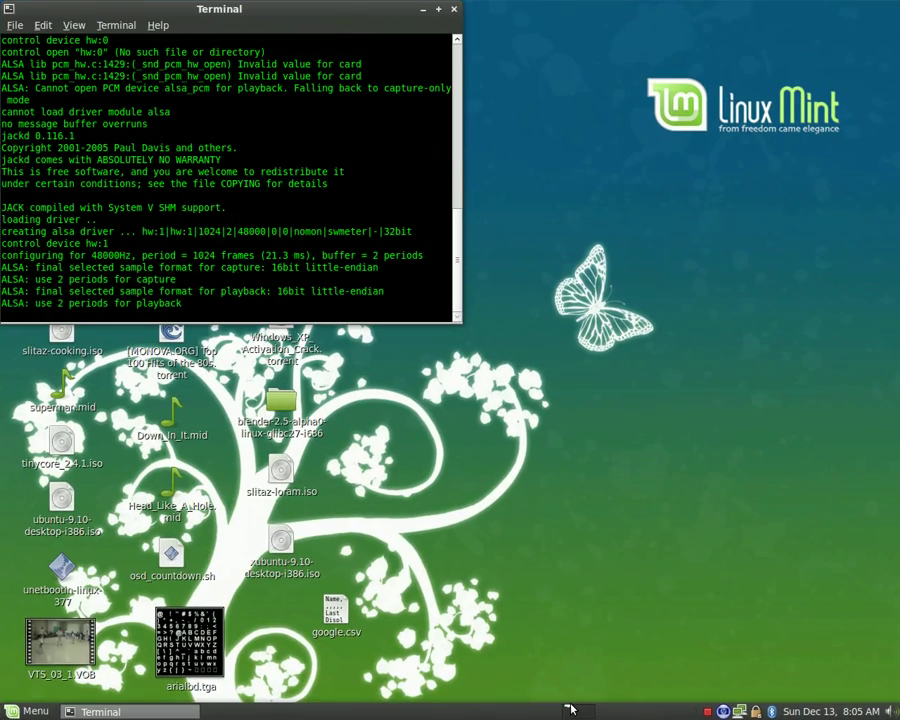
key(ctrl+alt+Left)
key(ctrl+alt+Left)
key(ctrl+alt+Left)
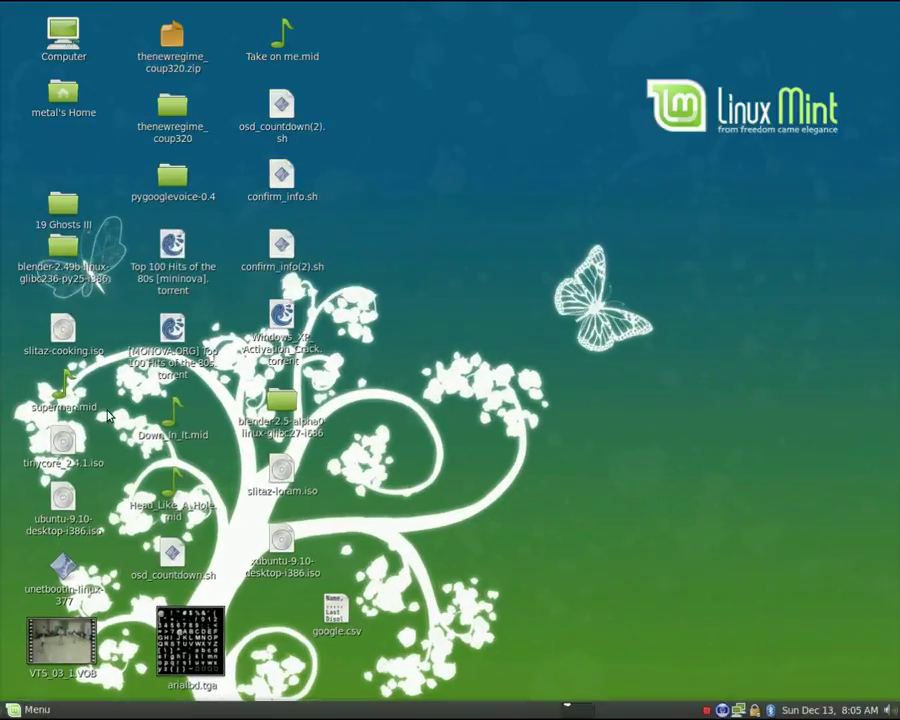
key(ctrl+alt+Right)
key(ctrl+alt+Right)
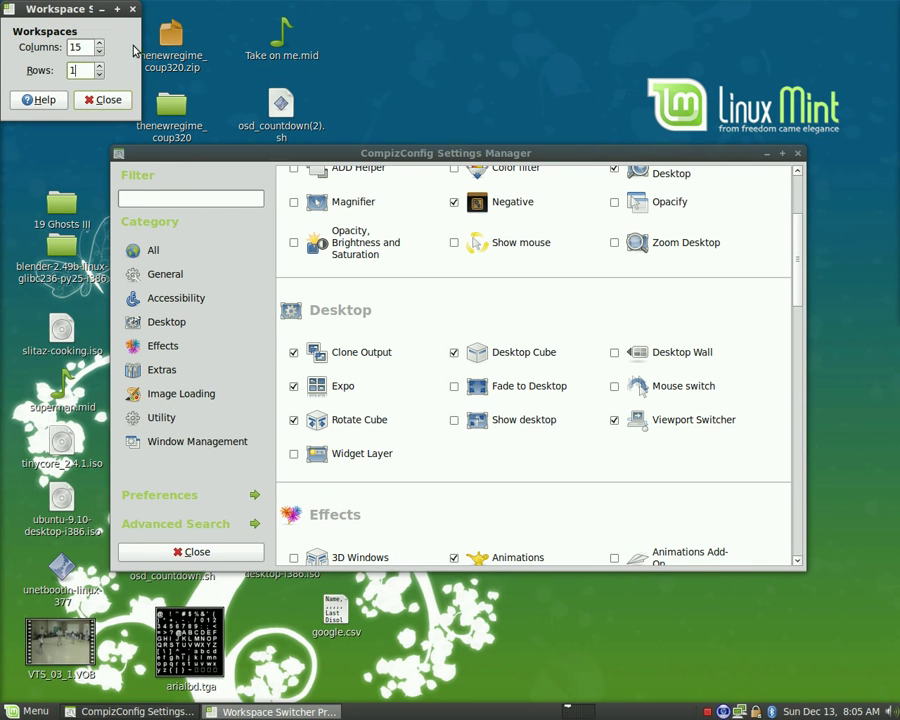
Step: Set the workspaces to 4 columns and 1 row, and close the switcher preferences and CompizConfig Settings Manager
key(shift+Tab)
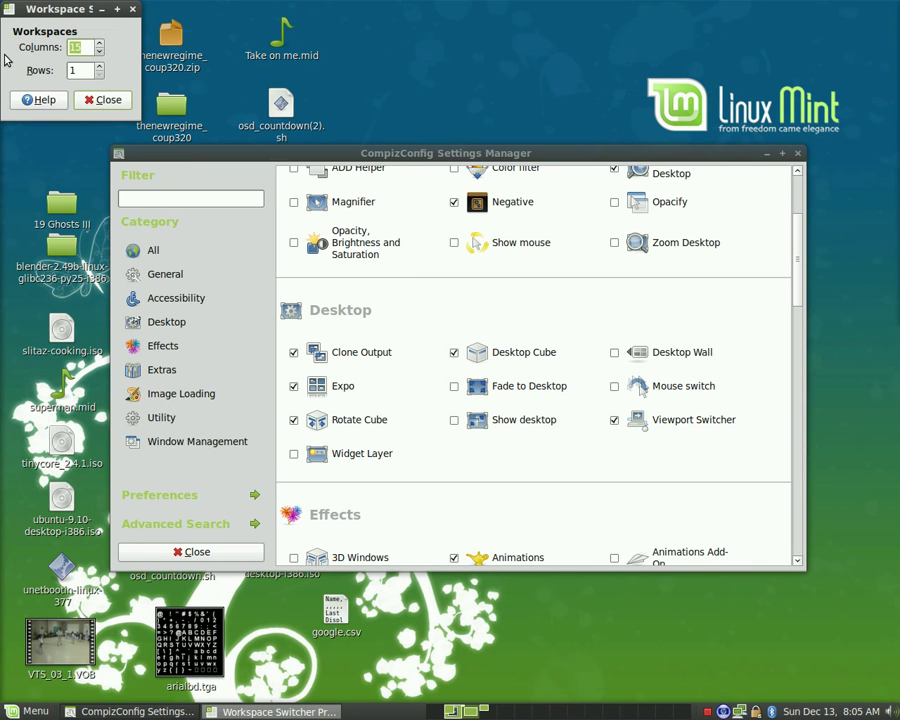
drag(559, 340, 640, 390)
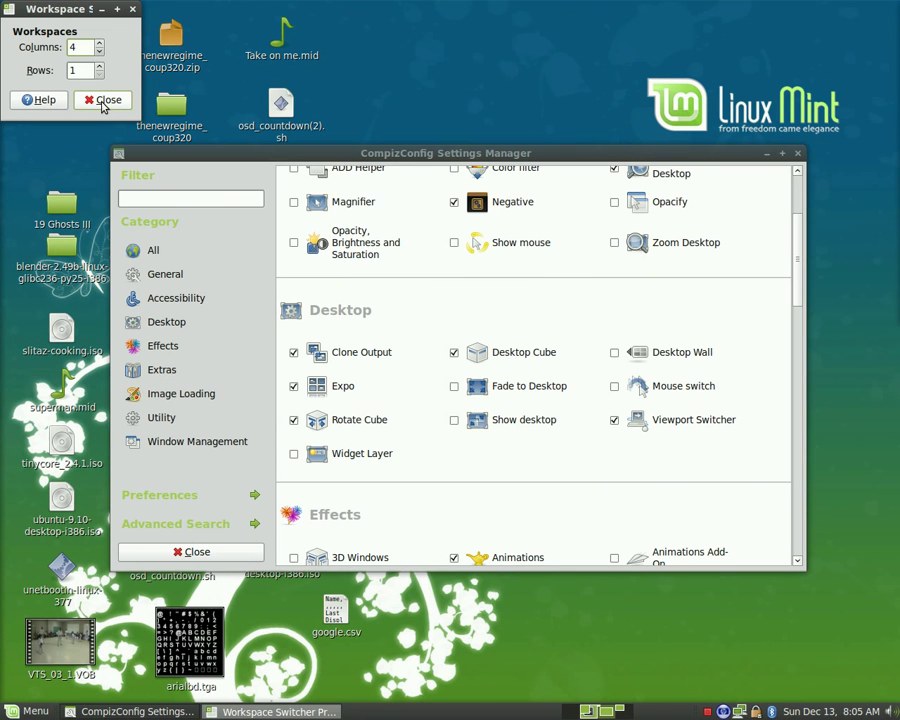
click(103, 102)
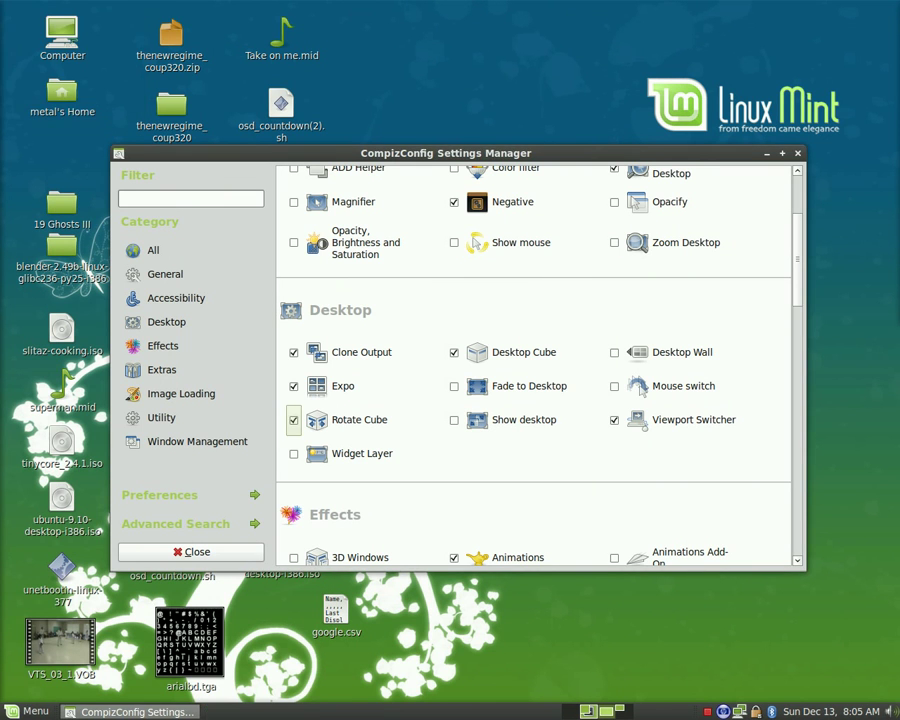
click(798, 154)
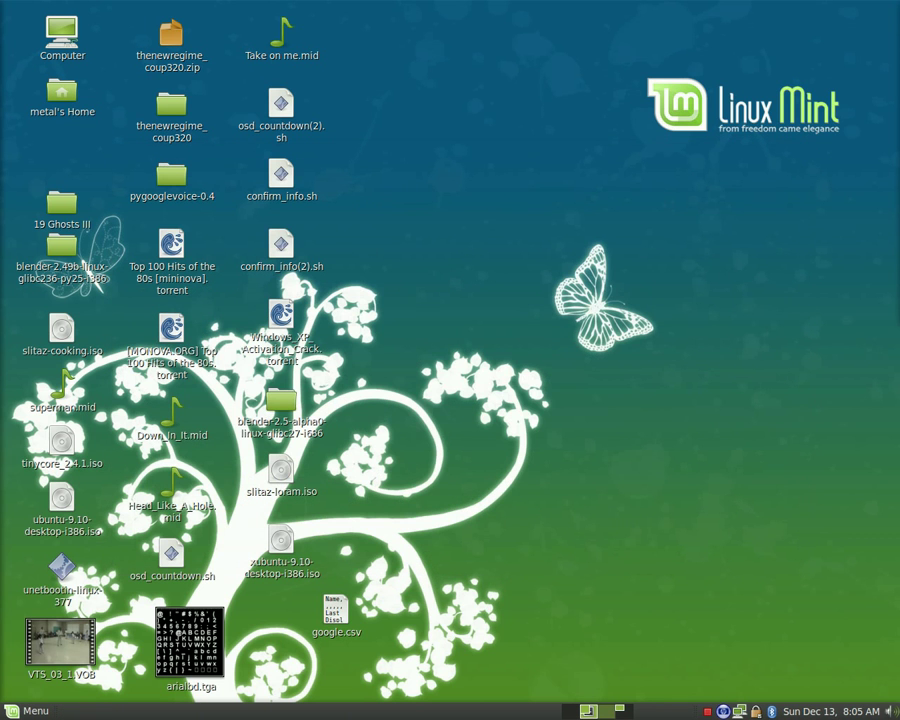